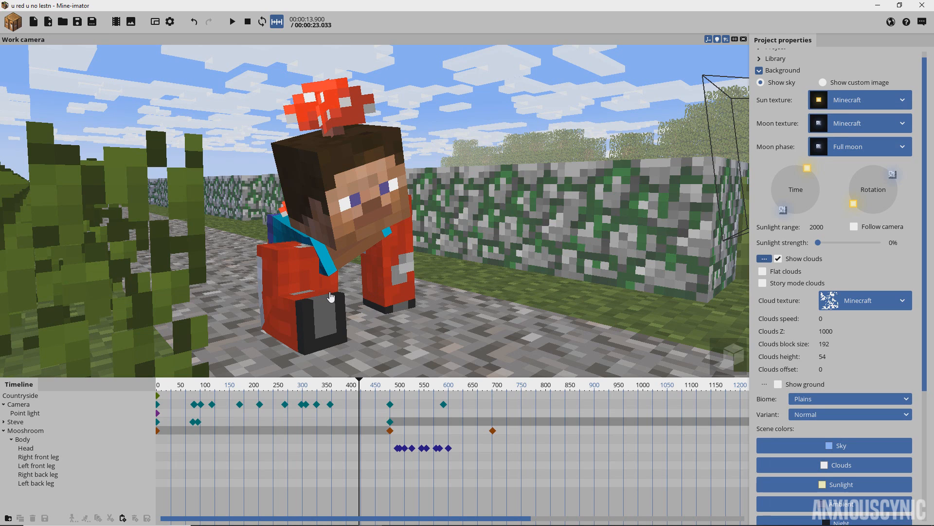
# Step: Expand Steve's parts in the timeline and review his animation up to frame 143 from behind his head
pyautogui.click(4, 430)
pyautogui.click(4, 421)
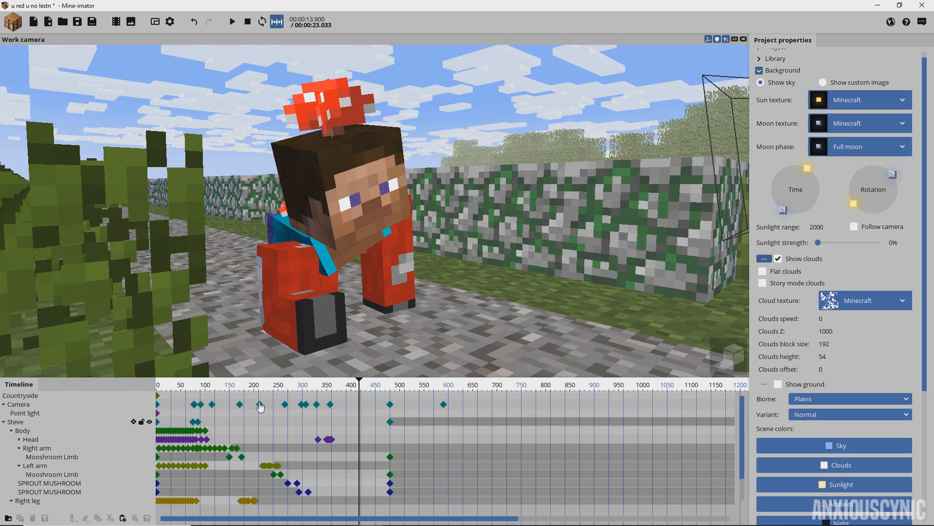
pyautogui.click(313, 389)
pyautogui.moveTo(279, 390); pyautogui.dragTo(200, 391)
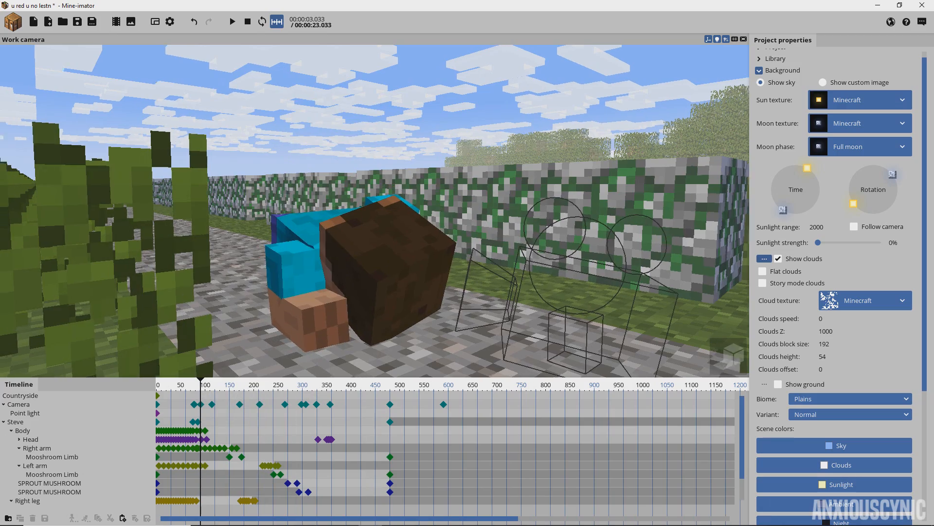
pyautogui.moveTo(428, 204); pyautogui.dragTo(351, 192)
pyautogui.moveTo(427, 215); pyautogui.dragTo(441, 248, button='right')
pyautogui.press('space')
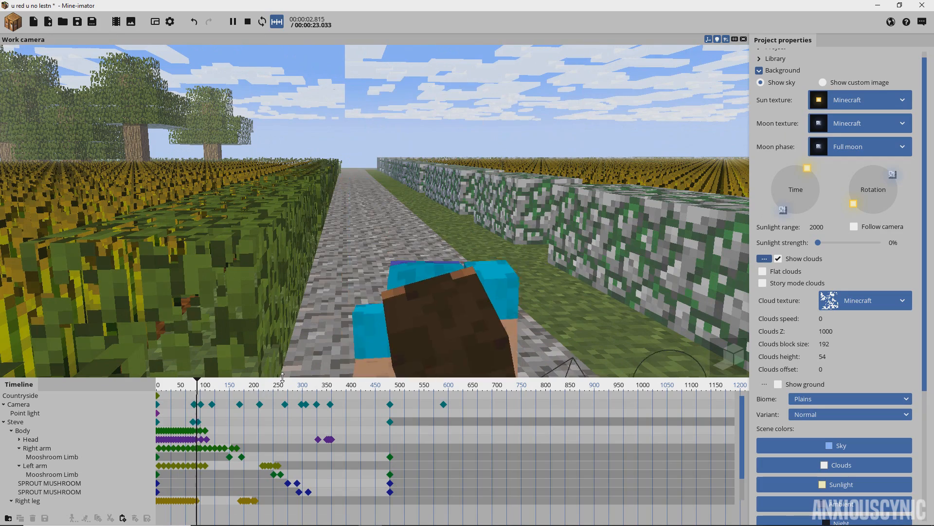
pyautogui.moveTo(392, 257); pyautogui.dragTo(397, 311, button='right')
pyautogui.moveTo(225, 388); pyautogui.dragTo(227, 387)
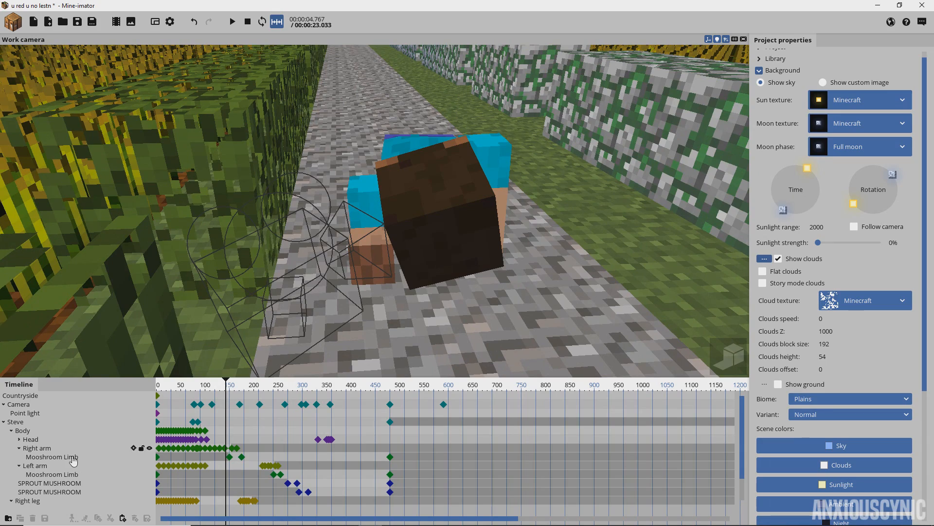
# Step: Select Steve's right arm and examine its scale values at the keyframes from frame 110 to frame 140
pyautogui.click(44, 449)
pyautogui.moveTo(403, 213); pyautogui.dragTo(381, 217, button='right')
pyautogui.scroll(4, 381, 218)
pyautogui.moveTo(381, 217)
pyautogui.mouseDown()
pyautogui.moveTo(433, 151)
pyautogui.moveTo(396, 217)
pyautogui.mouseUp()
pyautogui.scroll(3, 398, 224)
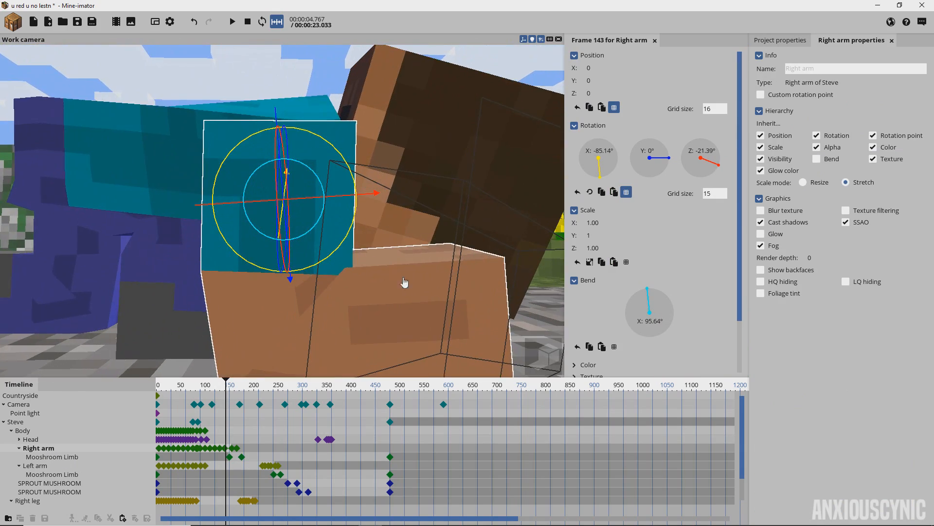
pyautogui.click(220, 448)
pyautogui.scroll(4, 215, 451)
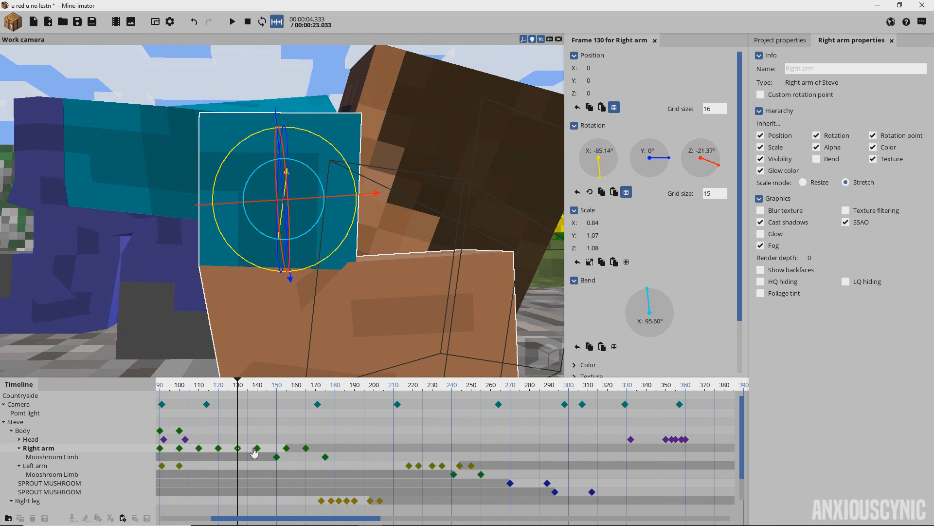
pyautogui.click(199, 448)
pyautogui.click(225, 452)
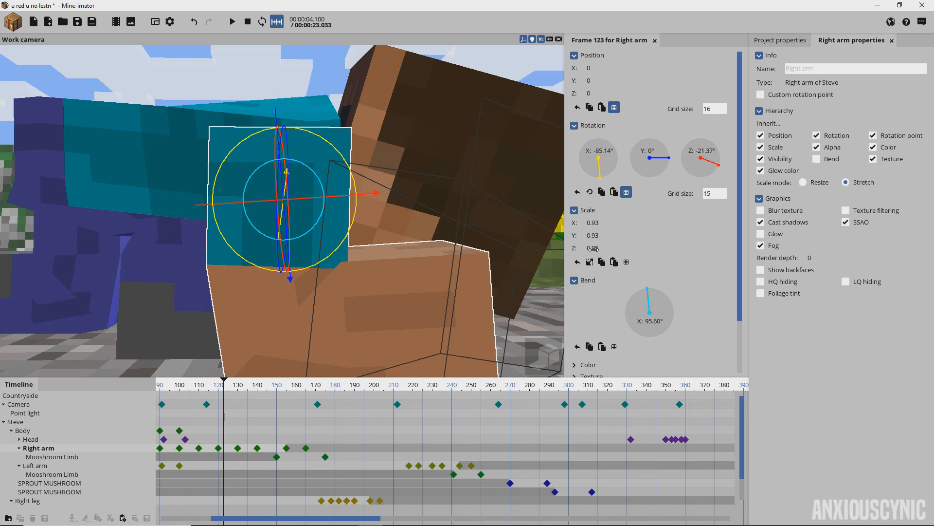
pyautogui.click(218, 448)
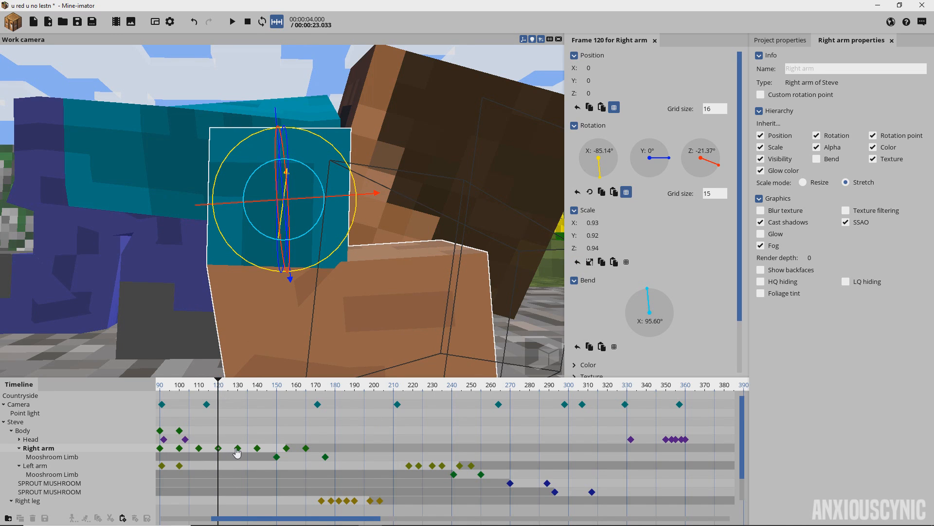
pyautogui.click(237, 448)
pyautogui.click(257, 448)
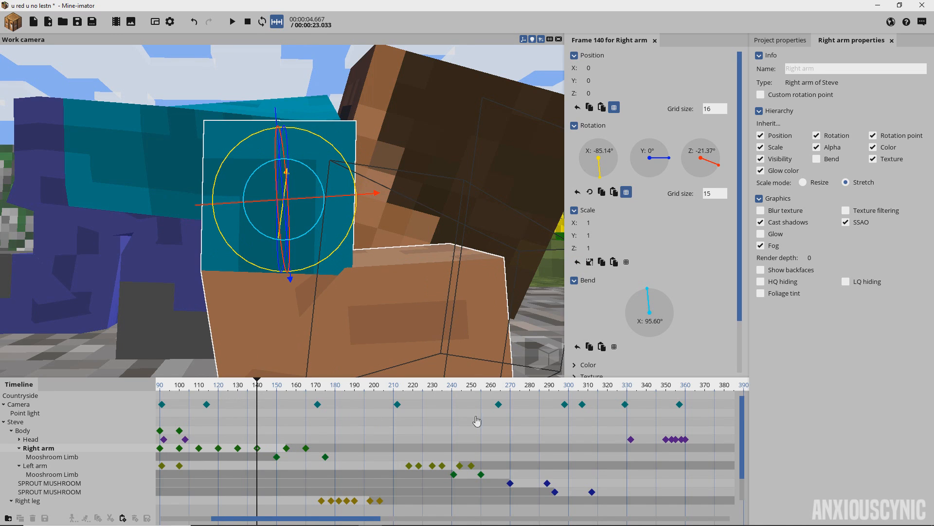
# Step: Check the transition curves offered for the right arm's keyframe at frame 140 and review the arm's pulse from frame 110
pyautogui.rightClick(257, 448)
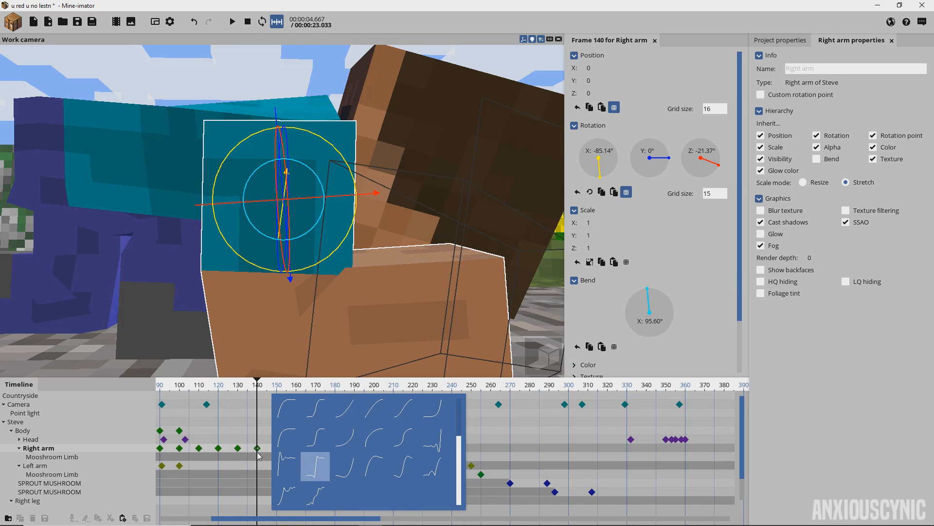
pyautogui.click(316, 500)
pyautogui.moveTo(253, 388); pyautogui.dragTo(199, 392)
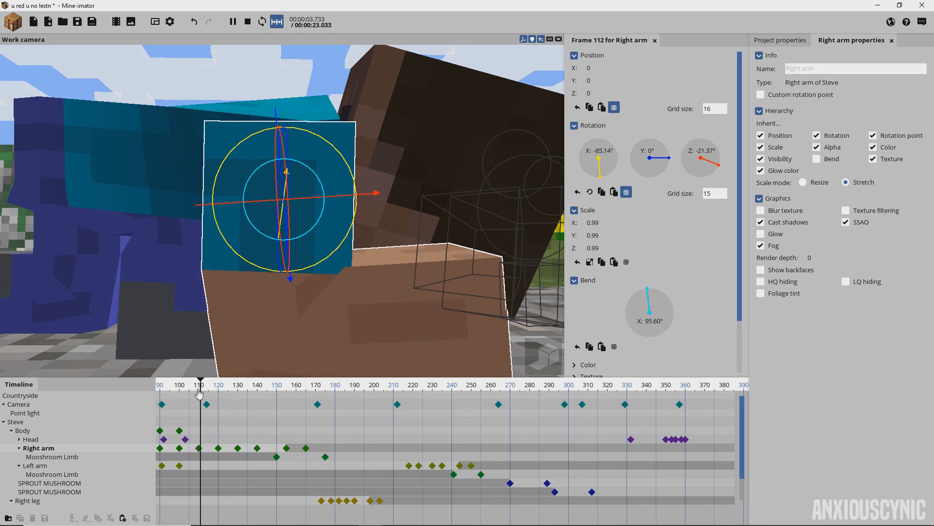
pyautogui.click(199, 390)
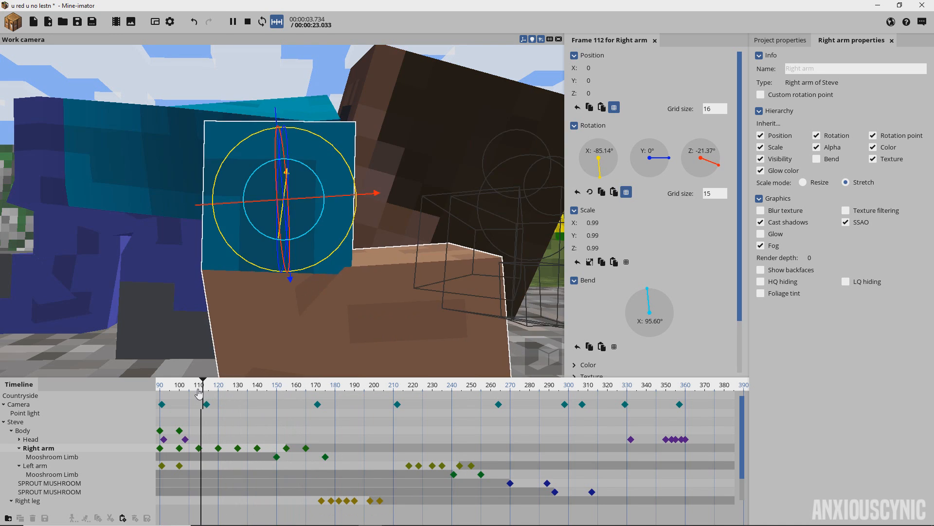
pyautogui.press('space')
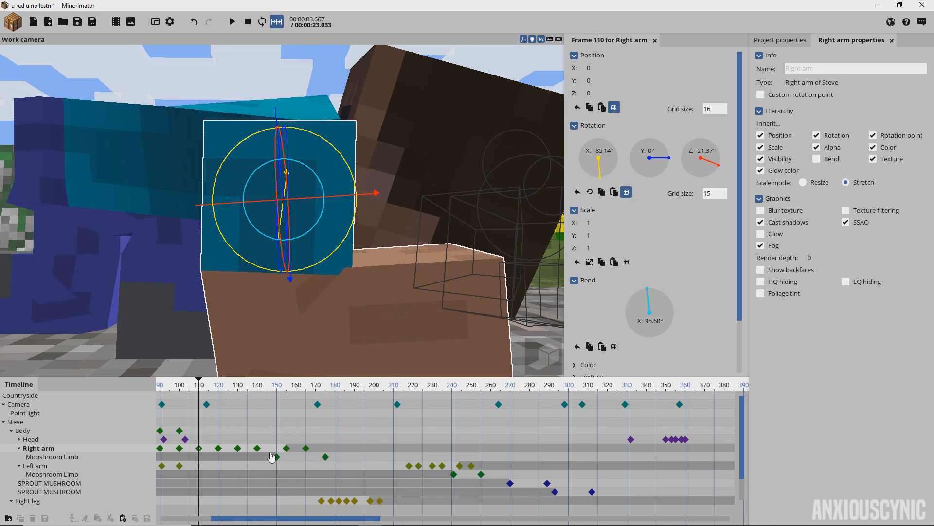
# Step: Examine the right arm's swap to the Mooshroom Limb and that limb's keyframes at frames 150 and 175
pyautogui.click(257, 458)
pyautogui.moveTo(259, 388); pyautogui.dragTo(279, 393)
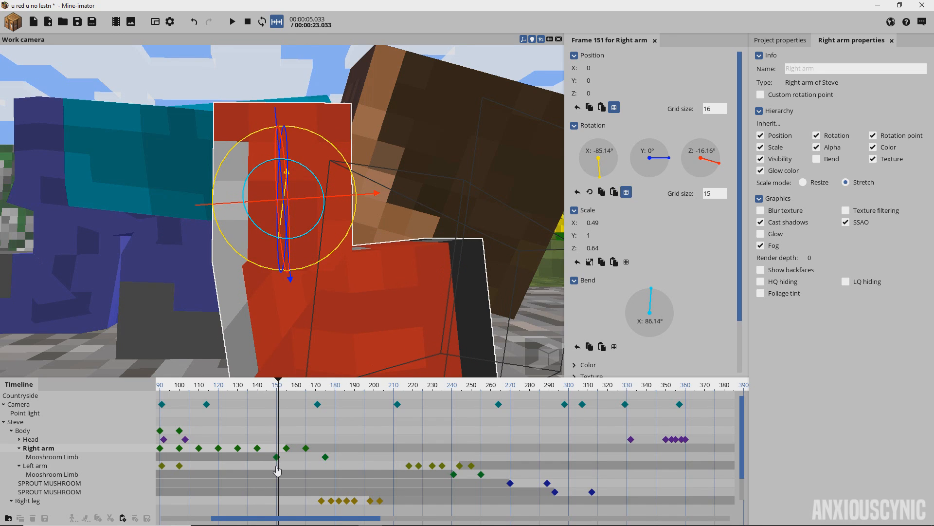
pyautogui.click(277, 458)
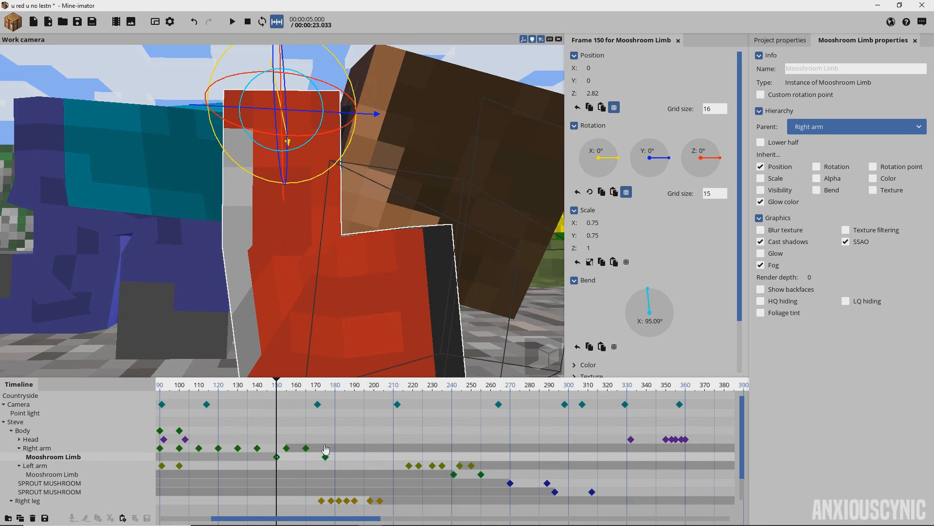
pyautogui.moveTo(287, 518); pyautogui.dragTo(273, 516)
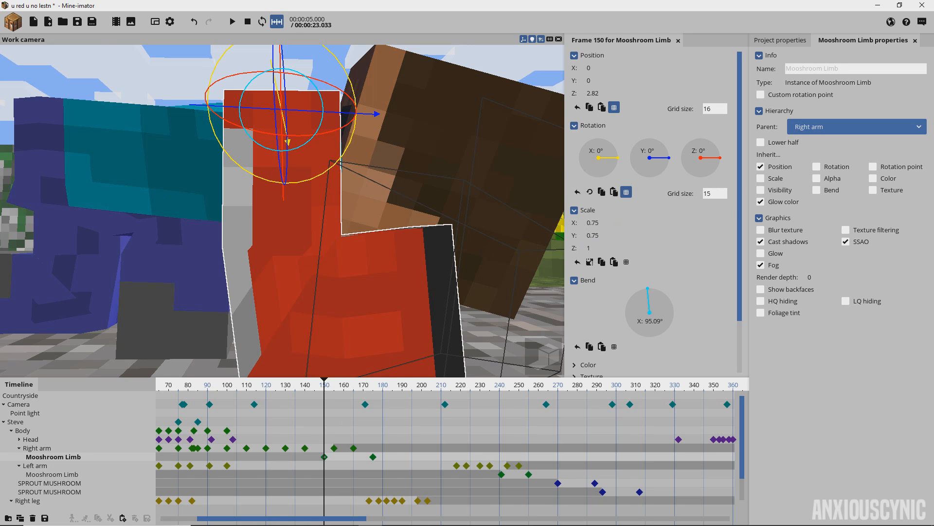
pyautogui.moveTo(405, 184); pyautogui.dragTo(404, 195, button='right')
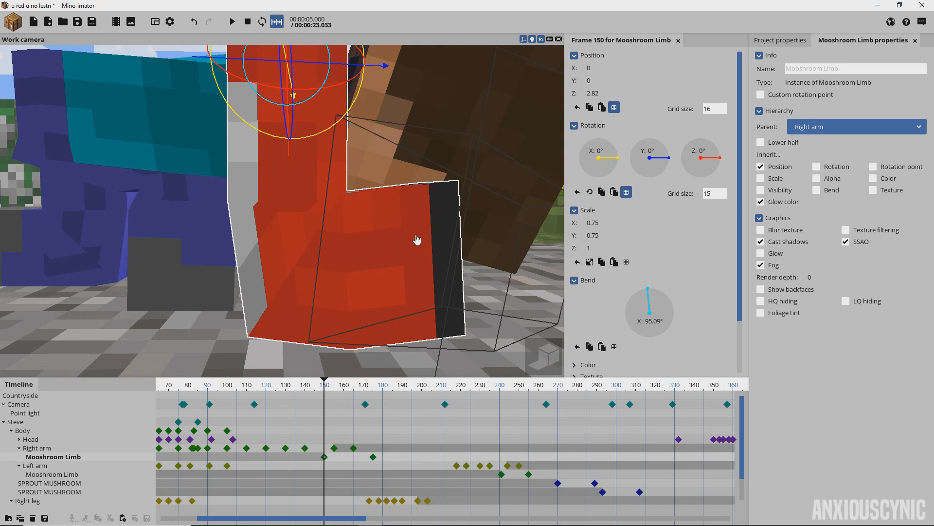
pyautogui.click(374, 457)
pyautogui.moveTo(339, 232); pyautogui.dragTo(360, 240)
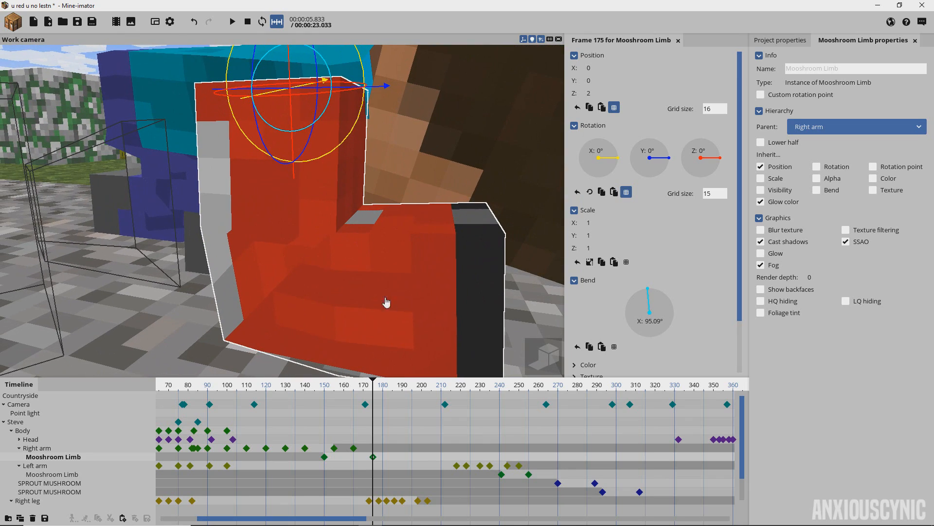
# Step: Go to frame 312 and select Steve's left leg, which still has its original texture
pyautogui.keyDown('ctrl'); pyautogui.scroll(-5, 413, 390); pyautogui.keyUp('ctrl')
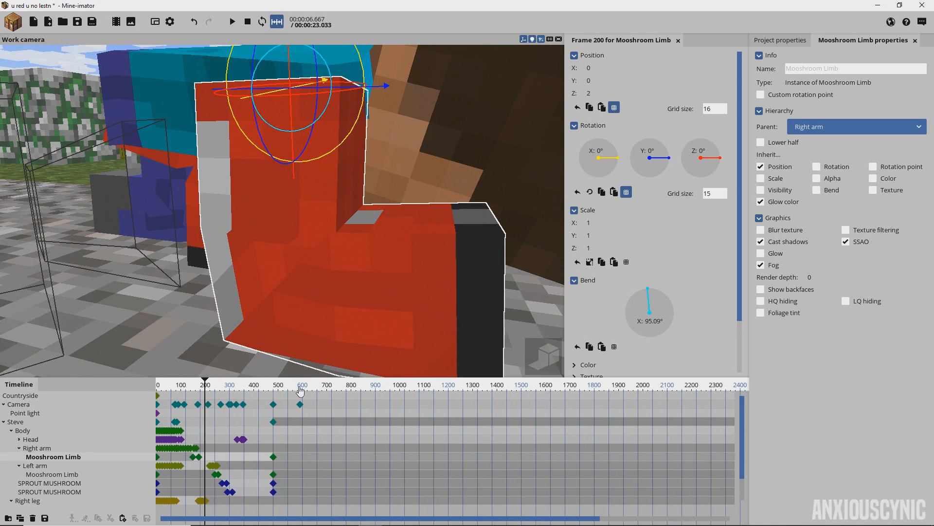
pyautogui.click(229, 390)
pyautogui.moveTo(229, 390); pyautogui.dragTo(234, 391)
pyautogui.moveTo(238, 244); pyautogui.dragTo(384, 250)
pyautogui.scroll(-3, 233, 250)
pyautogui.moveTo(234, 251); pyautogui.dragTo(189, 224, button='right')
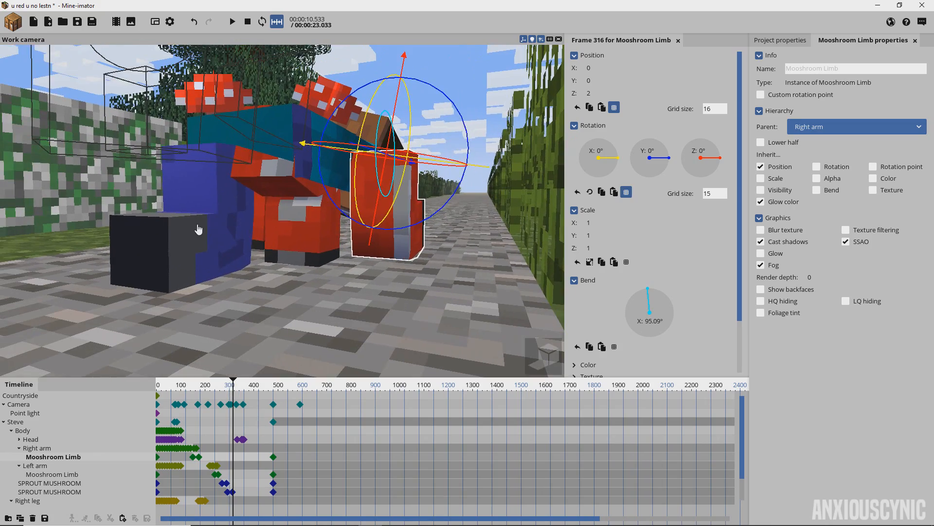
pyautogui.click(198, 229)
pyautogui.moveTo(293, 251); pyautogui.dragTo(467, 239)
pyautogui.moveTo(292, 248); pyautogui.dragTo(265, 239, button='right')
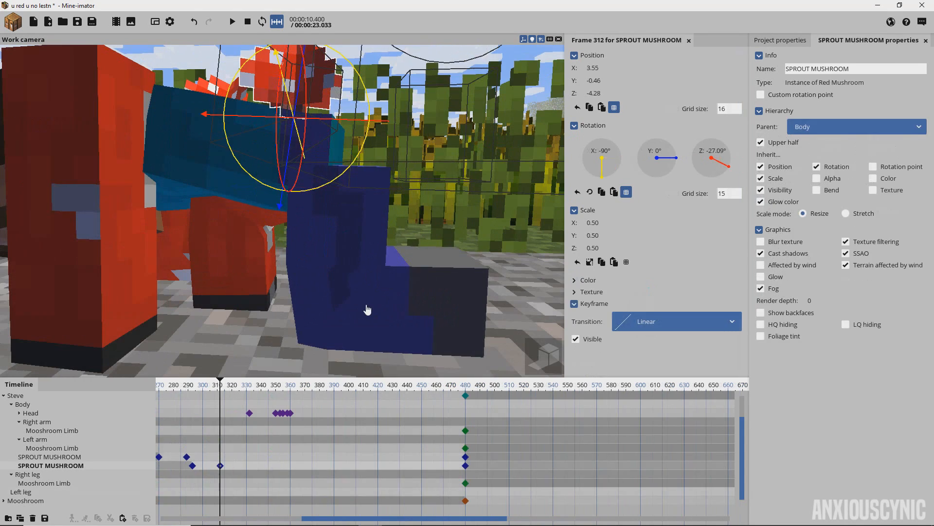
pyautogui.click(365, 309)
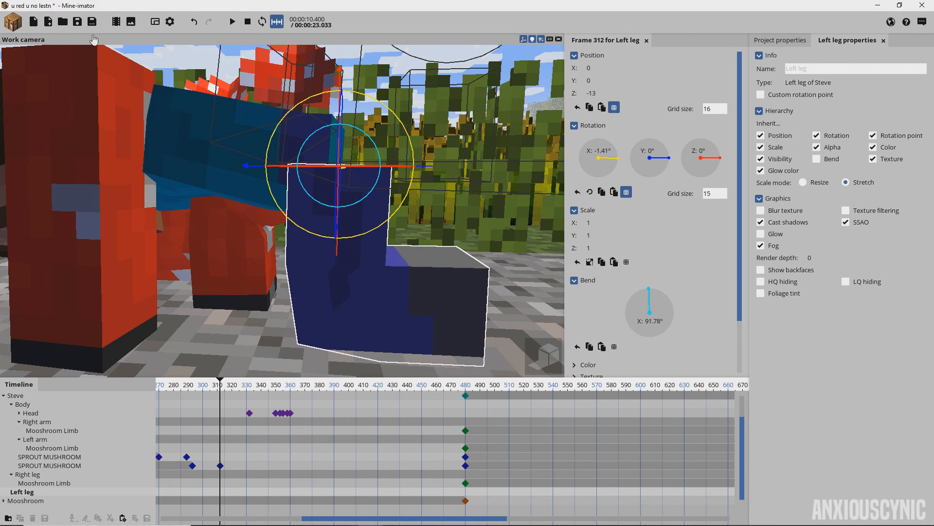
# Step: Create a body part from the Mooshroom variant, using its right front leg and the Minecraft texture
pyautogui.click(10, 23)
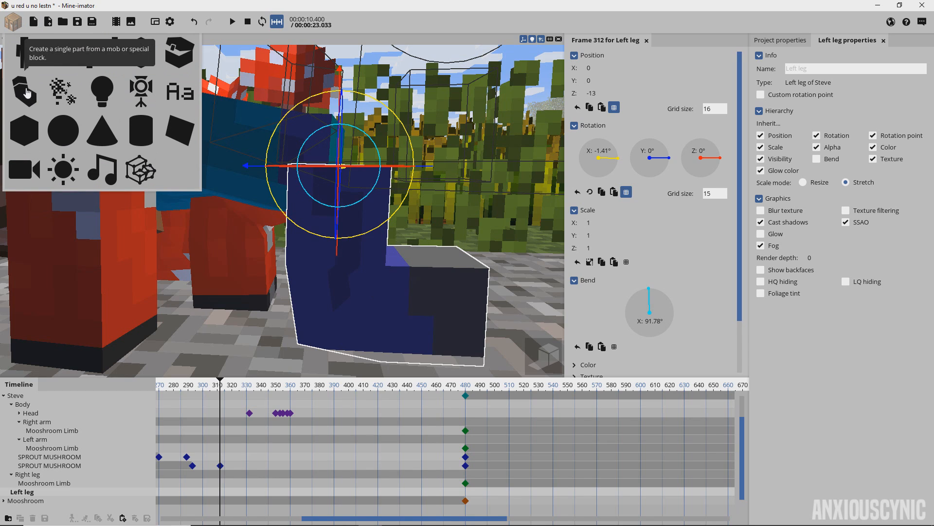
pyautogui.click(26, 92)
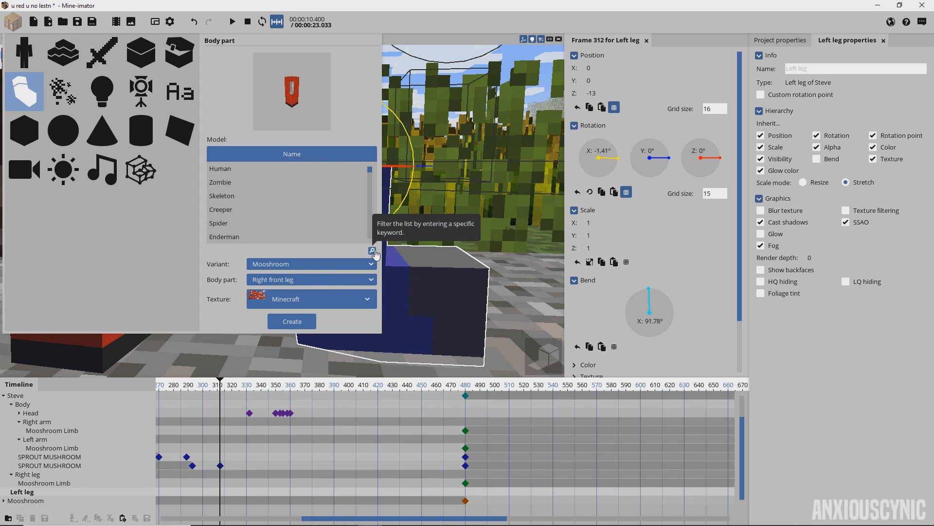
pyautogui.click(373, 251)
pyautogui.click(280, 285)
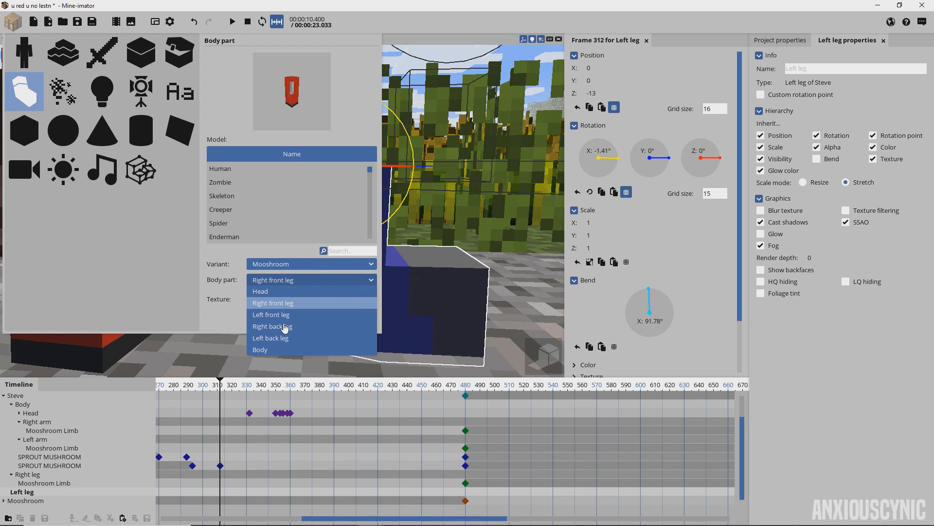
pyautogui.click(272, 314)
pyautogui.click(307, 284)
pyautogui.click(275, 302)
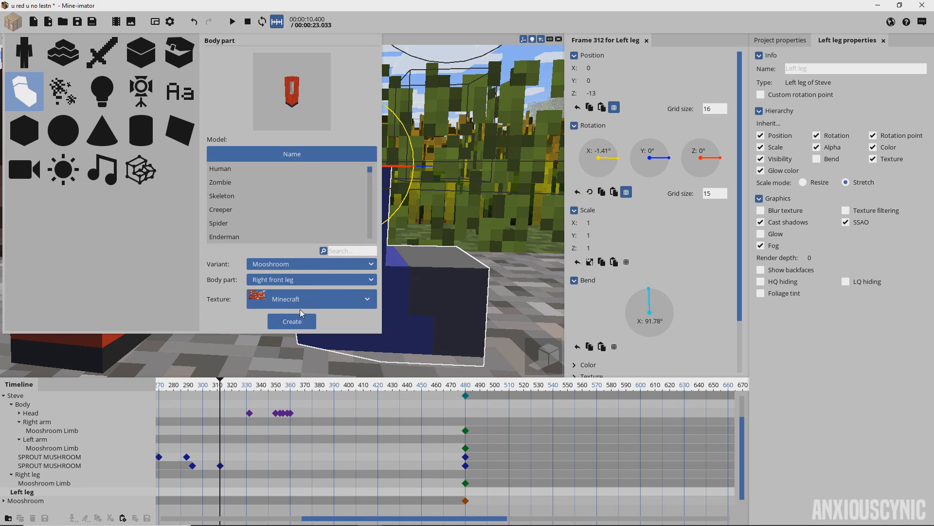
pyautogui.click(293, 323)
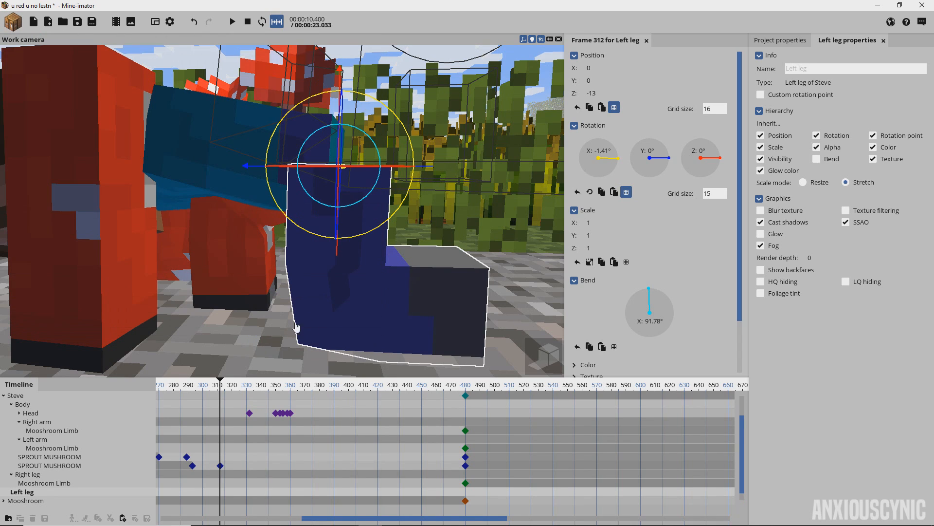
# Step: Rename the new right front leg of the Mooshroom as LEG
pyautogui.scroll(-1, 42, 490)
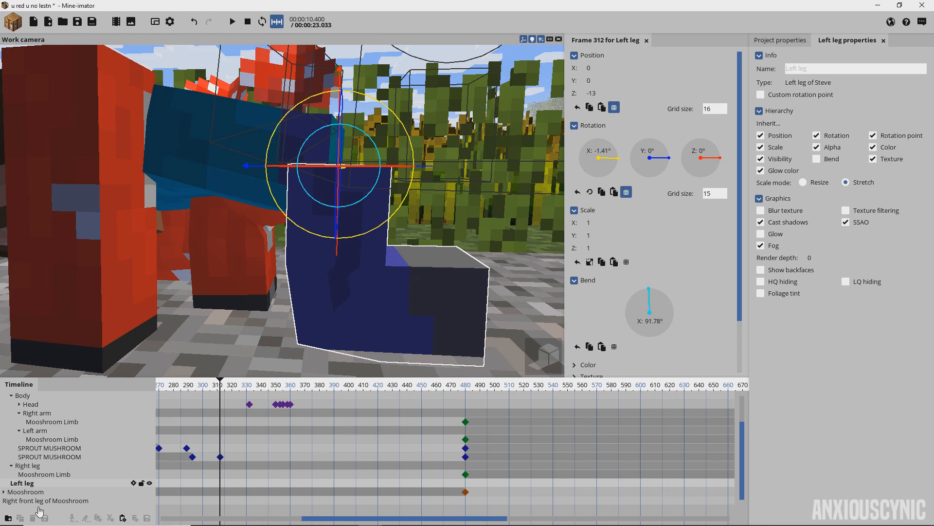
pyautogui.click(43, 501)
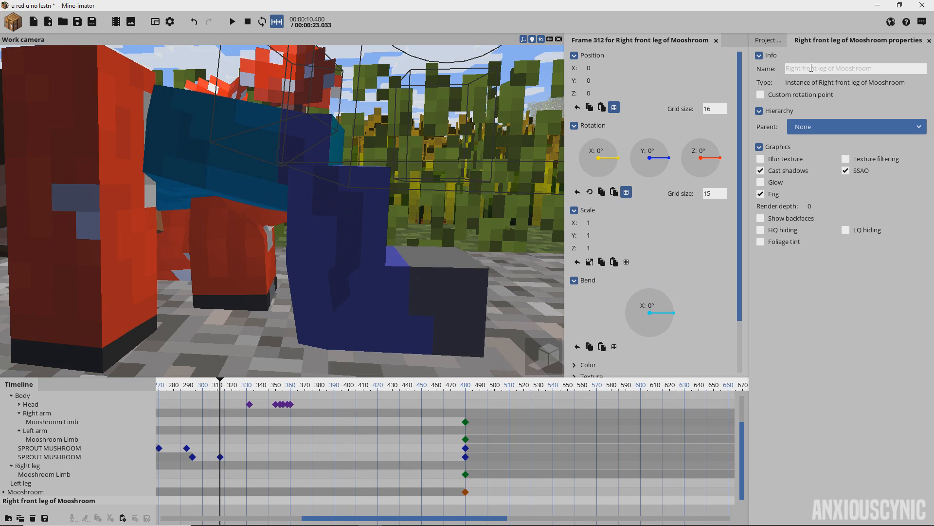
pyautogui.click(826, 68)
pyautogui.write('LEG')
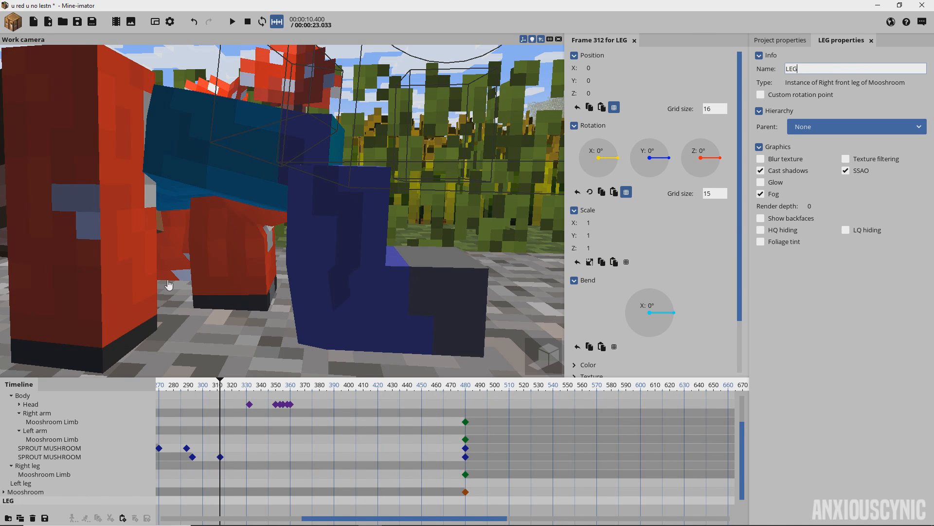
# Step: Parent LEG to Steve's left leg in the timeline hierarchy and expand the left leg's children
pyautogui.moveTo(10, 504); pyautogui.dragTo(34, 496)
pyautogui.doubleClick(29, 493)
pyautogui.moveTo(429, 210); pyautogui.dragTo(441, 234)
pyautogui.hotkey('ctrl', 'z')
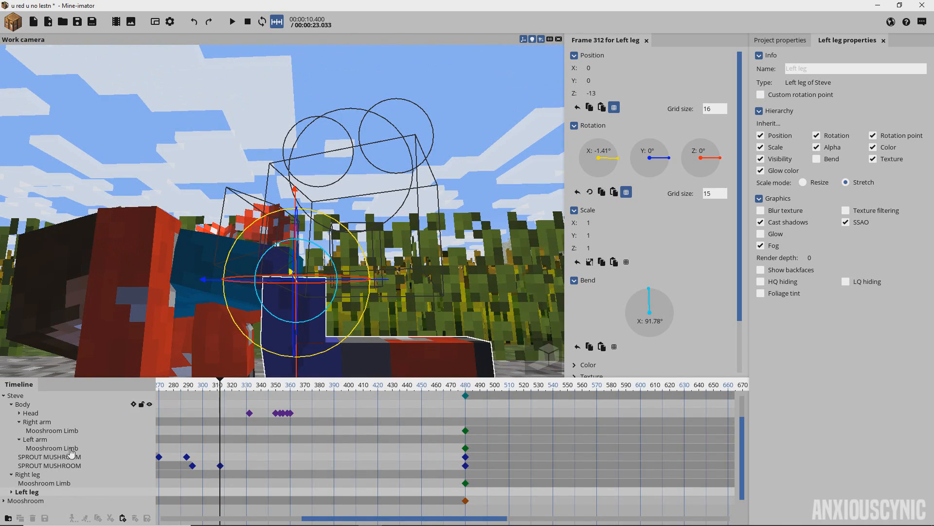
pyautogui.click(11, 492)
pyautogui.scroll(-1, 34, 493)
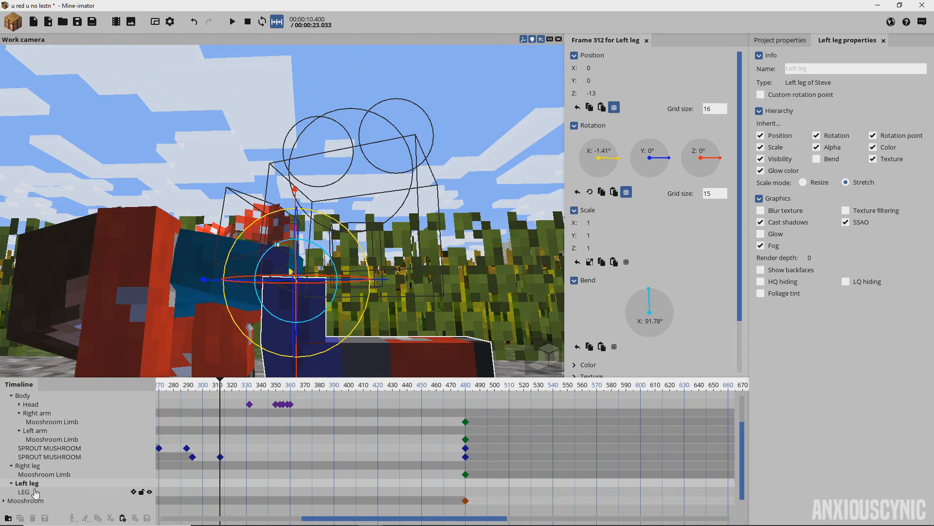
# Step: Turn off the Lower half option for LEG so that it attaches to the upper part of the left leg
pyautogui.click(28, 493)
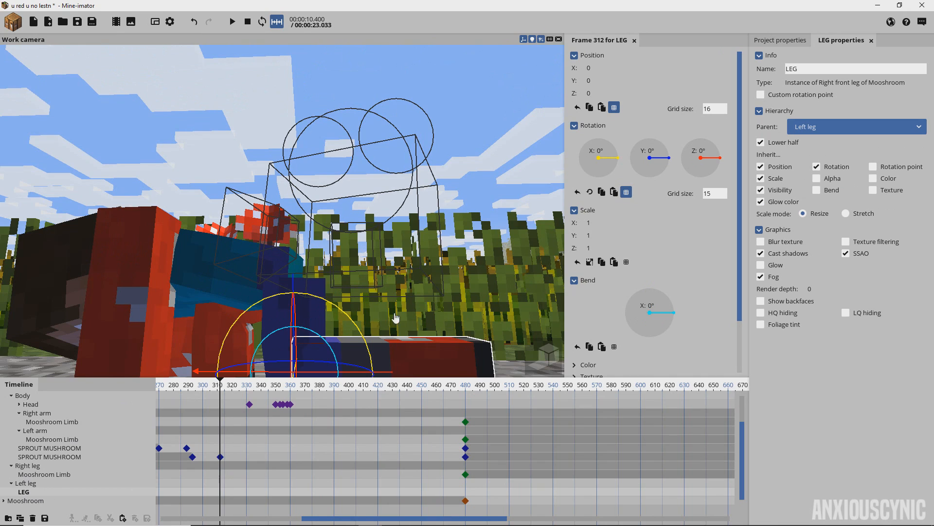
pyautogui.click(781, 144)
pyautogui.moveTo(422, 200); pyautogui.dragTo(424, 250, button='right')
# Step: Try bending LEG to about 92°, and straighten it back to about -2.6°
pyautogui.moveTo(336, 144); pyautogui.dragTo(288, 145)
pyautogui.moveTo(404, 156)
pyautogui.mouseDown()
pyautogui.moveTo(363, 168)
pyautogui.moveTo(273, 168)
pyautogui.moveTo(414, 155)
pyautogui.mouseUp()
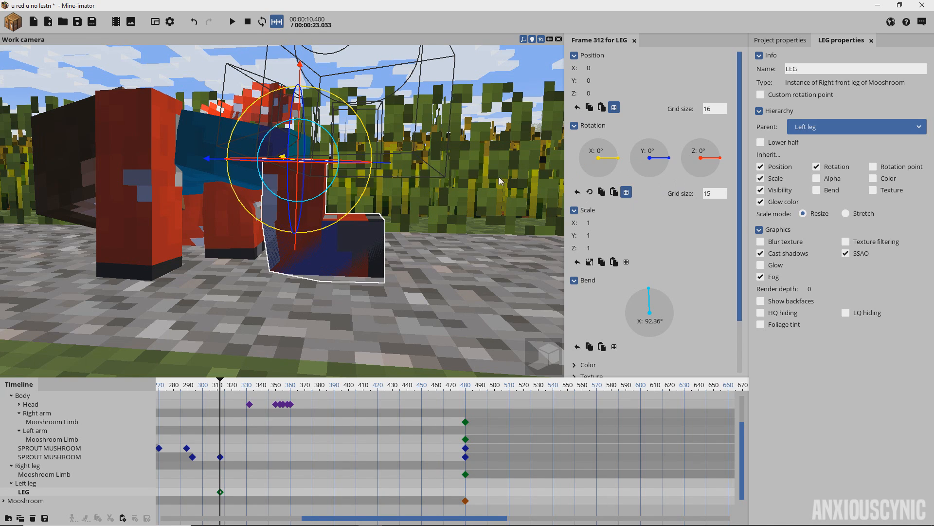
pyautogui.moveTo(334, 139); pyautogui.dragTo(340, 217)
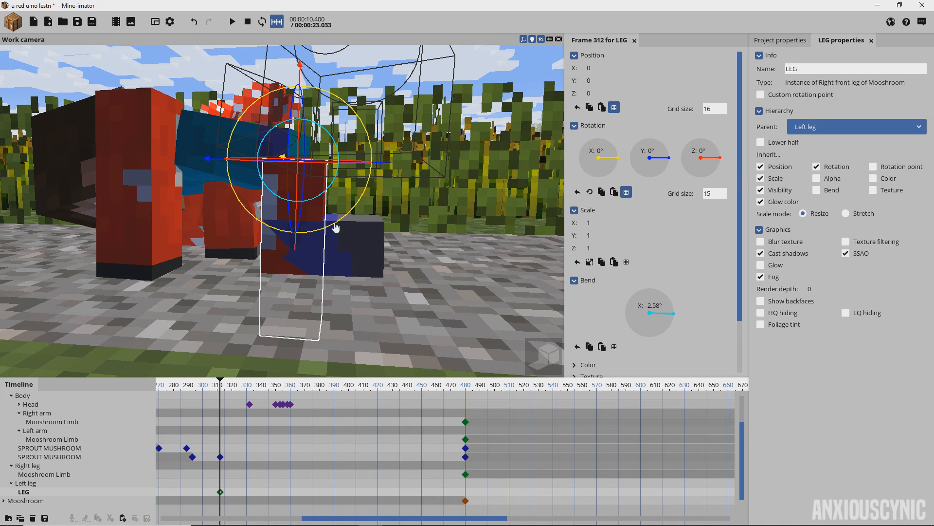
# Step: Key Steve's left leg at frame 312, and turn off Rotation, Scale and Visibility inheritance for LEG
pyautogui.click(359, 259)
pyautogui.moveTo(590, 236); pyautogui.dragTo(587, 236)
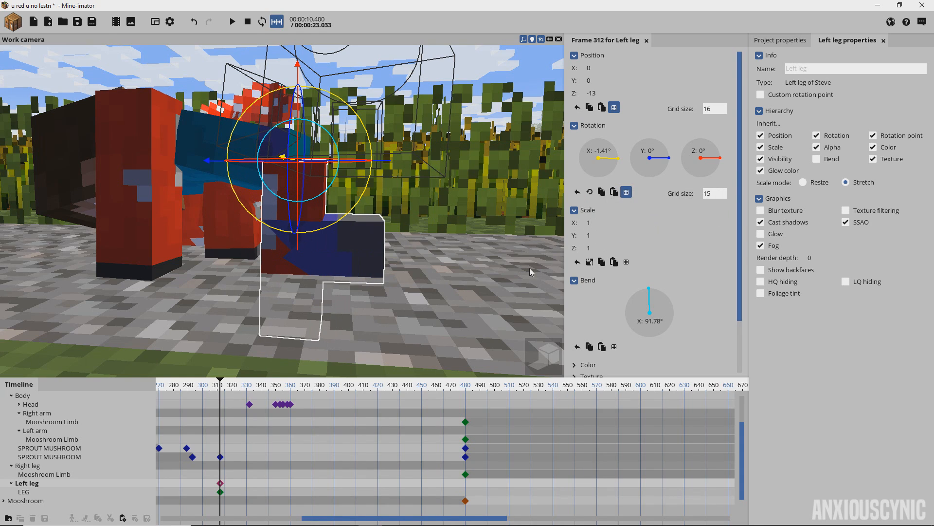
pyautogui.click(26, 492)
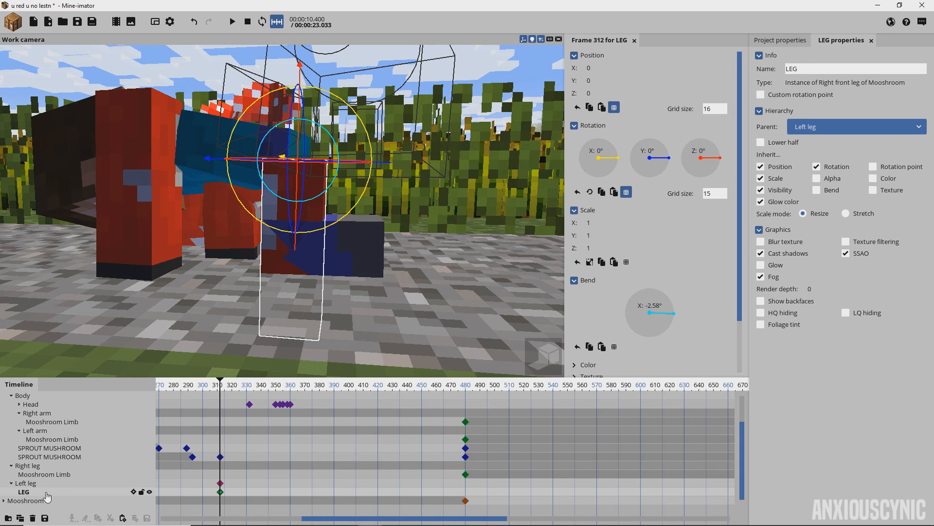
pyautogui.click(817, 167)
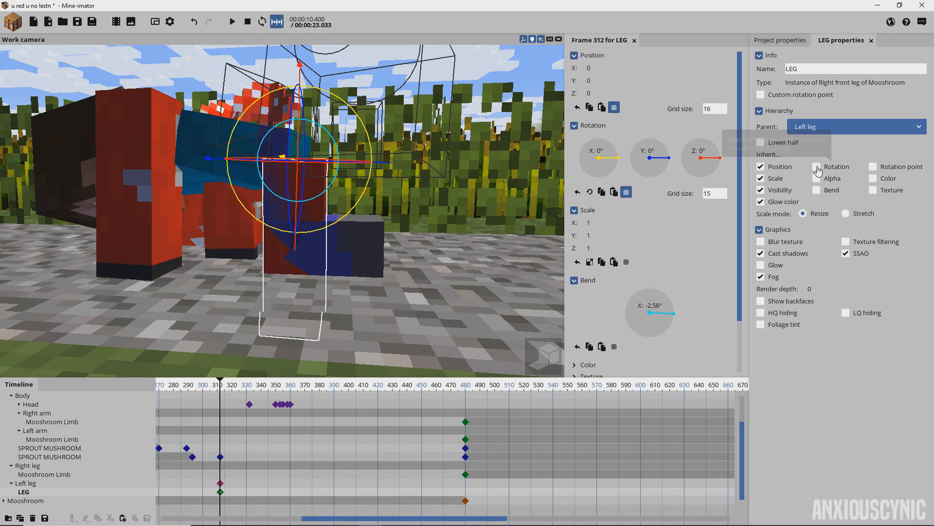
pyautogui.click(760, 178)
pyautogui.click(761, 190)
pyautogui.click(761, 192)
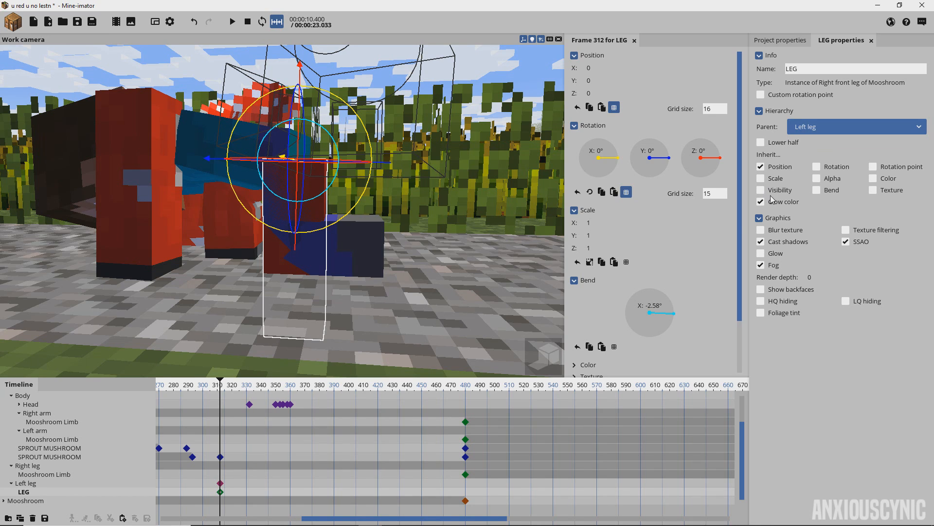
# Step: Rotate LEG to Z 180° and bend it to about 90.8° so it lines up with Steve's left leg
pyautogui.click(368, 260)
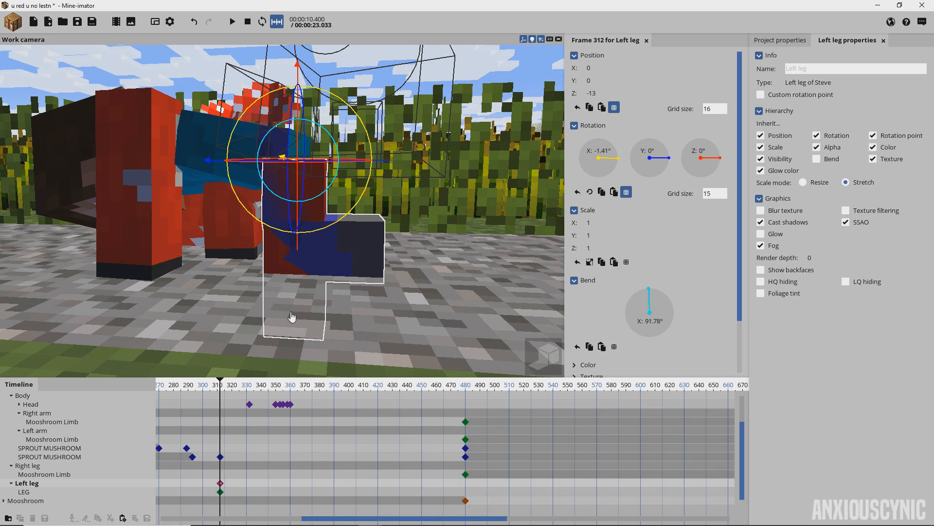
pyautogui.moveTo(451, 252); pyautogui.dragTo(459, 244)
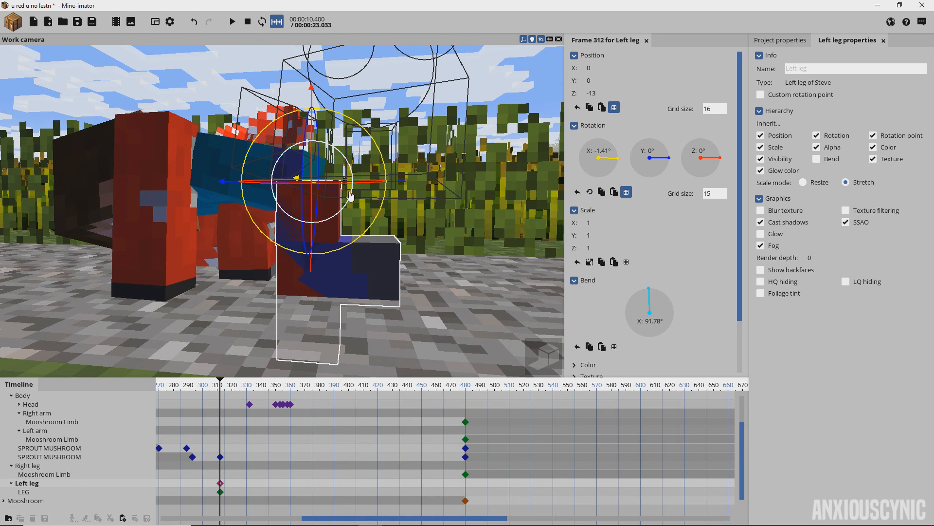
pyautogui.click(369, 254)
pyautogui.moveTo(350, 166); pyautogui.dragTo(390, 273)
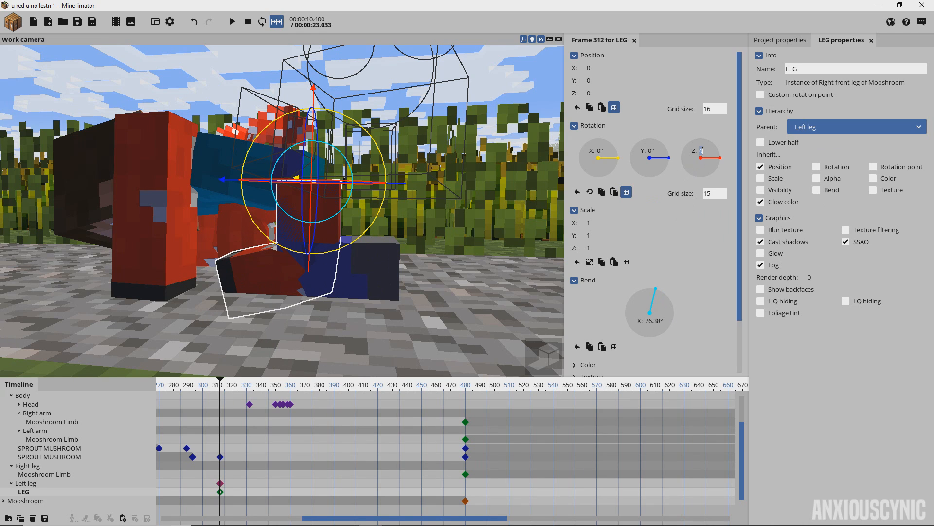
pyautogui.moveTo(350, 164); pyautogui.dragTo(343, 164)
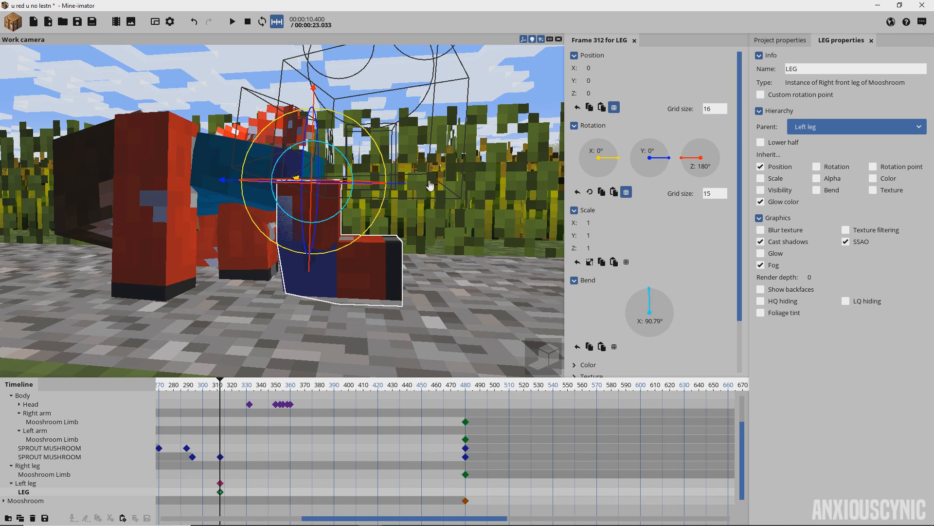
# Step: Move LEG's keyframe from frame 312 to frame 340
pyautogui.click(220, 492)
pyautogui.moveTo(218, 492); pyautogui.dragTo(268, 495)
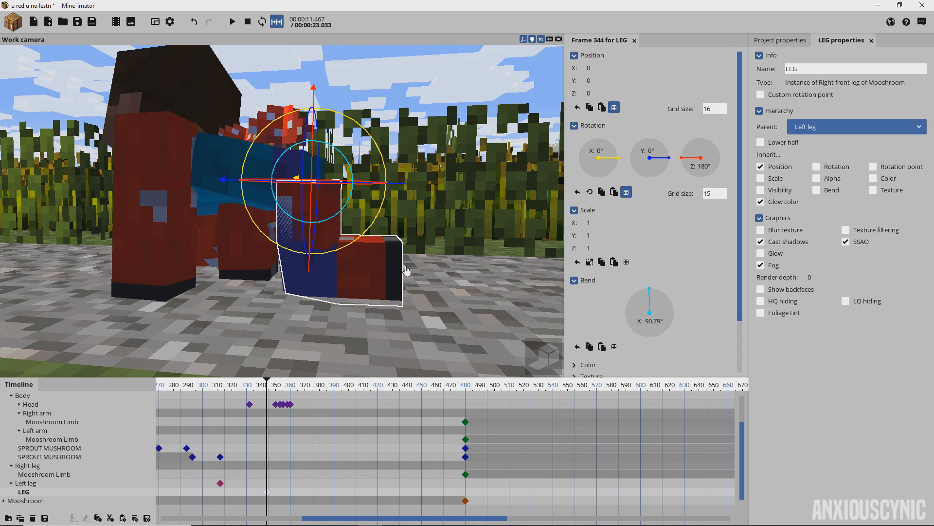
pyautogui.moveTo(269, 495)
pyautogui.mouseDown()
pyautogui.moveTo(249, 493)
pyautogui.moveTo(261, 492)
pyautogui.mouseUp()
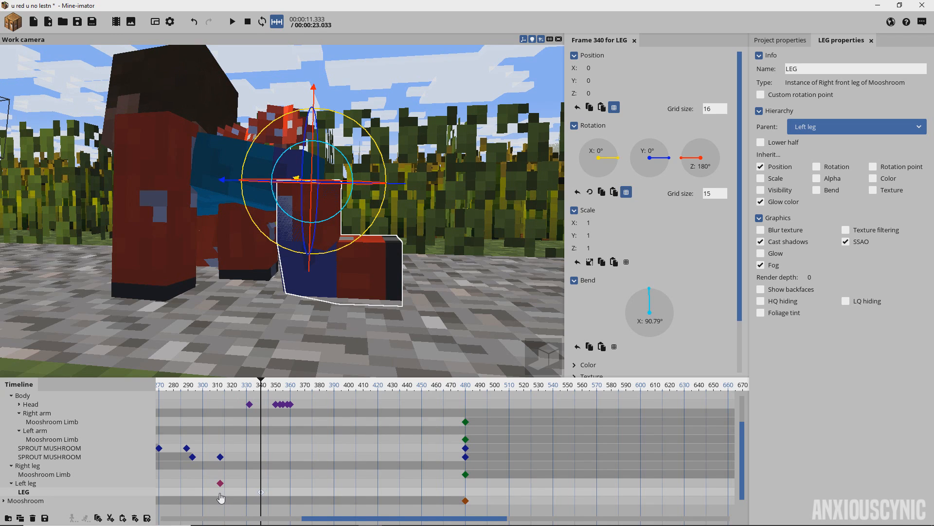
# Step: Add a keyframe for LEG at frame 271 with Visible turned off, and save the project
pyautogui.click(162, 494)
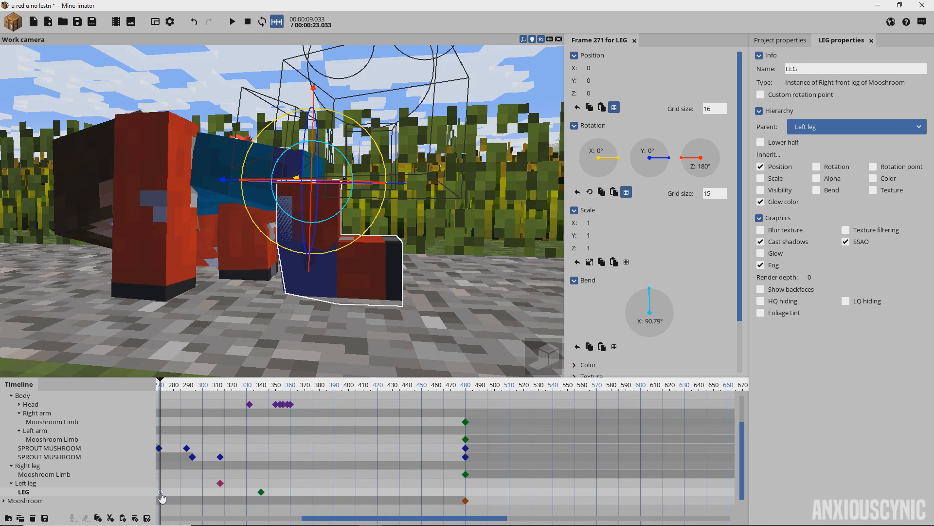
pyautogui.scroll(-3, 677, 311)
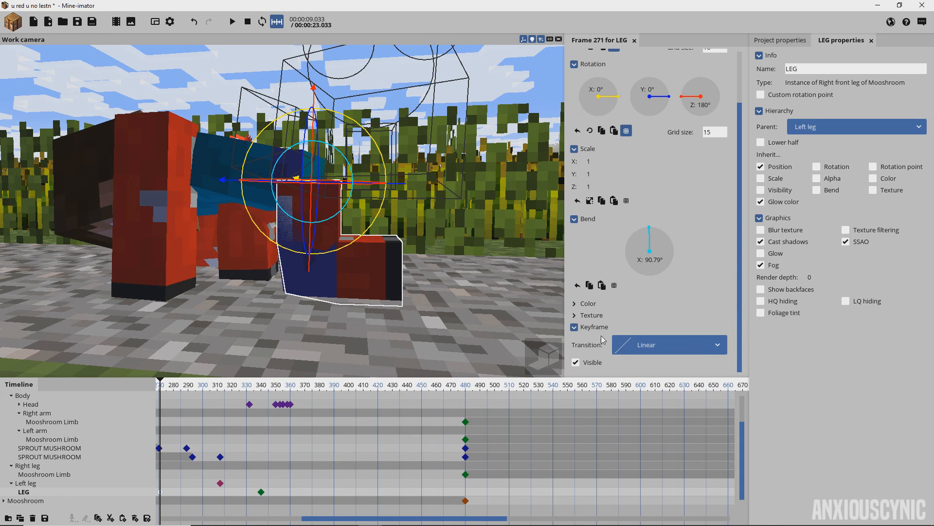
pyautogui.click(583, 362)
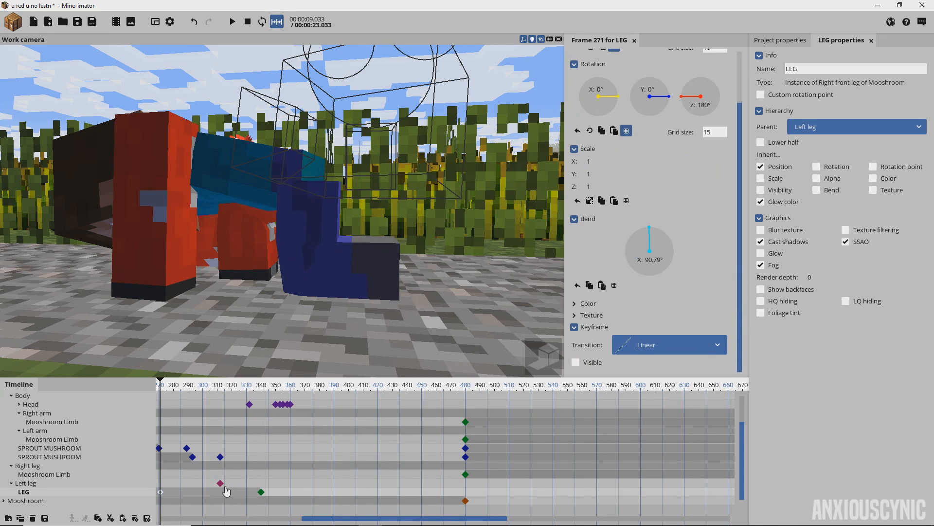
pyautogui.moveTo(212, 387); pyautogui.dragTo(235, 386)
pyautogui.click(77, 21)
# Step: Keyframe Steve's left leg at frame 320 with its scale reduced to X 0.92, Y 0.87, Z 0.94
pyautogui.scroll(3, 278, 252)
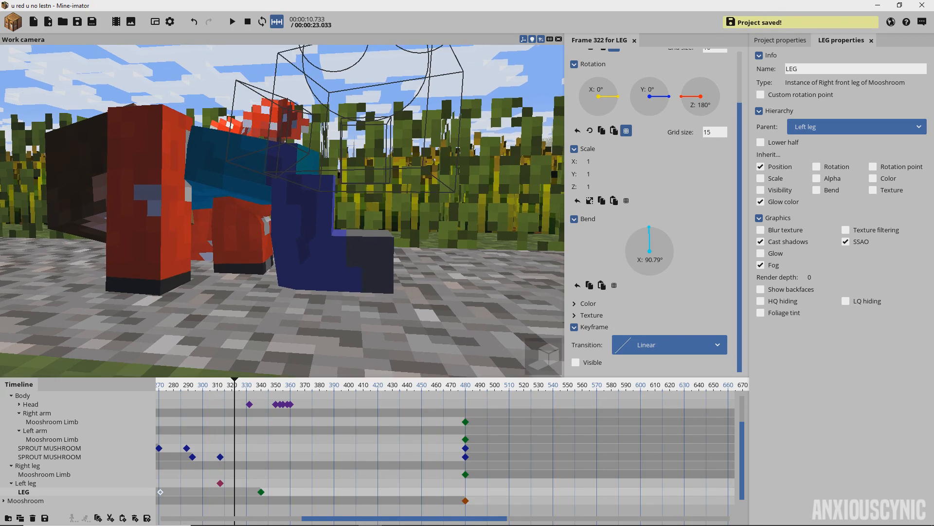
pyautogui.click(334, 290)
pyautogui.moveTo(415, 271); pyautogui.dragTo(390, 257)
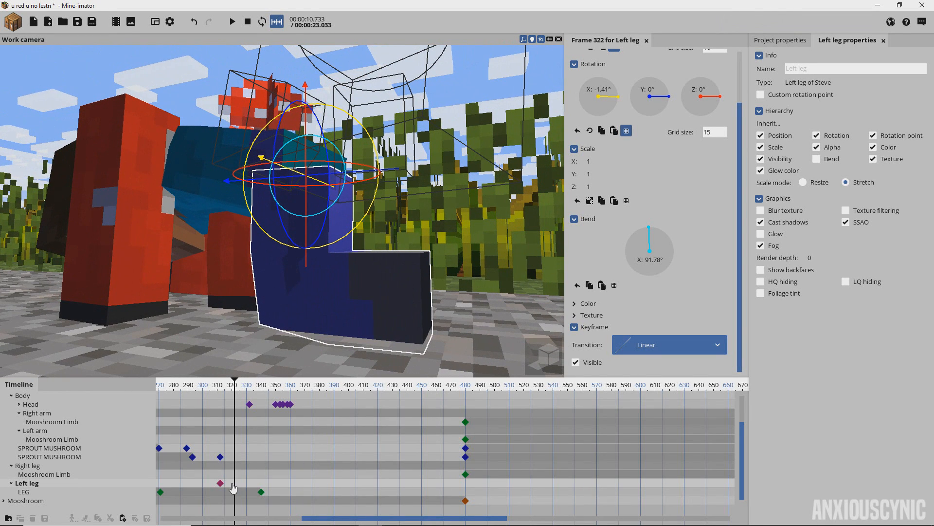
pyautogui.moveTo(234, 489); pyautogui.dragTo(232, 490)
pyautogui.scroll(4, 238, 494)
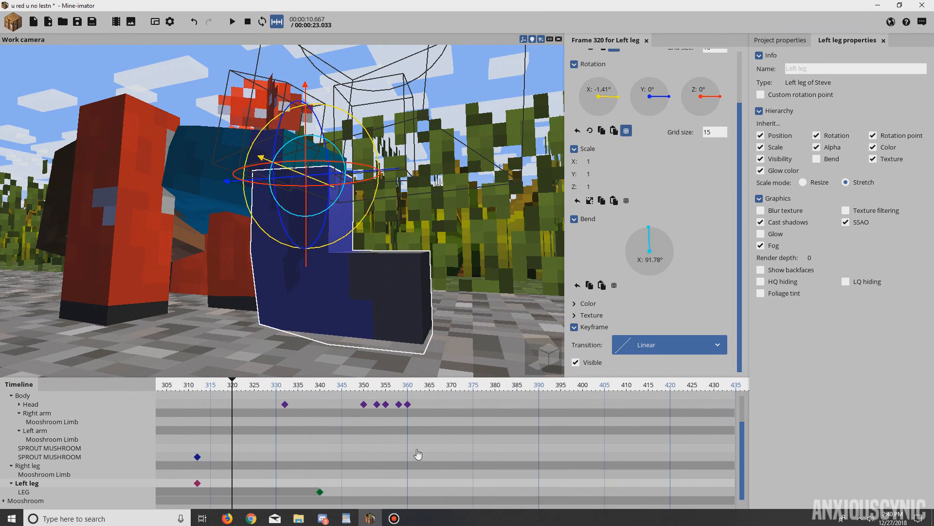
pyautogui.moveTo(387, 519); pyautogui.dragTo(373, 520)
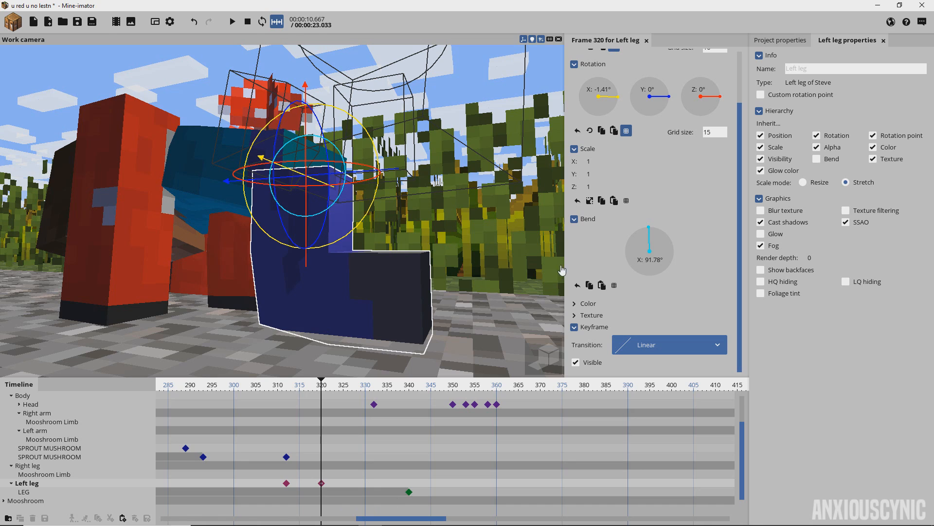
pyautogui.moveTo(594, 173)
pyautogui.mouseDown()
pyautogui.moveTo(589, 161)
pyautogui.moveTo(587, 187)
pyautogui.mouseUp()
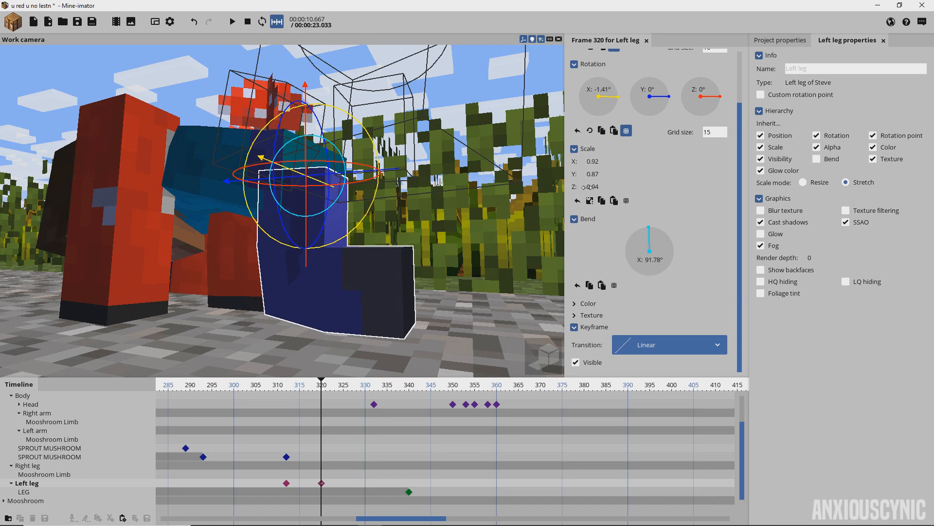
# Step: Scale the left leg to X 0.96, Y 1.00, Z 1.04 at frame 330, and to X 1.12, Y 0.90 at frame 337
pyautogui.click(365, 488)
pyautogui.moveTo(592, 174)
pyautogui.mouseDown()
pyautogui.moveTo(598, 163)
pyautogui.moveTo(602, 189)
pyautogui.mouseUp()
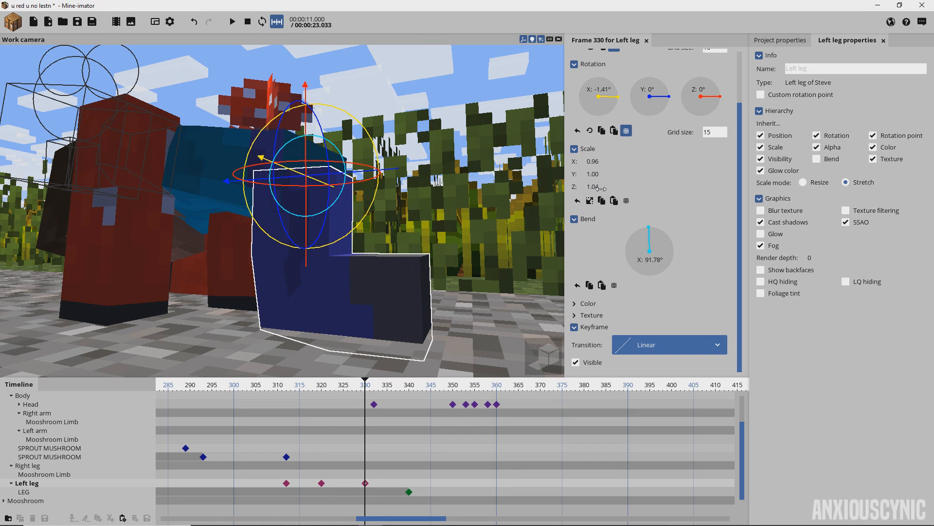
pyautogui.moveTo(392, 264); pyautogui.dragTo(356, 260)
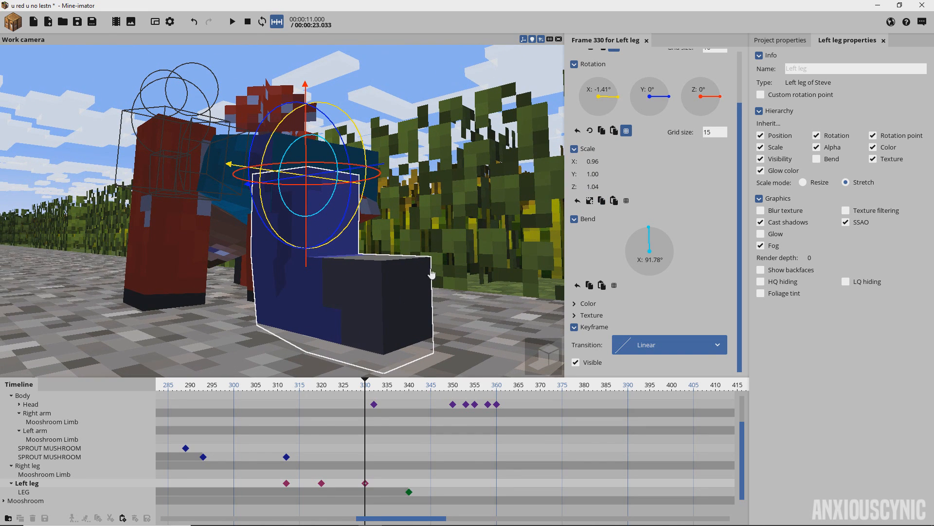
pyautogui.click(395, 485)
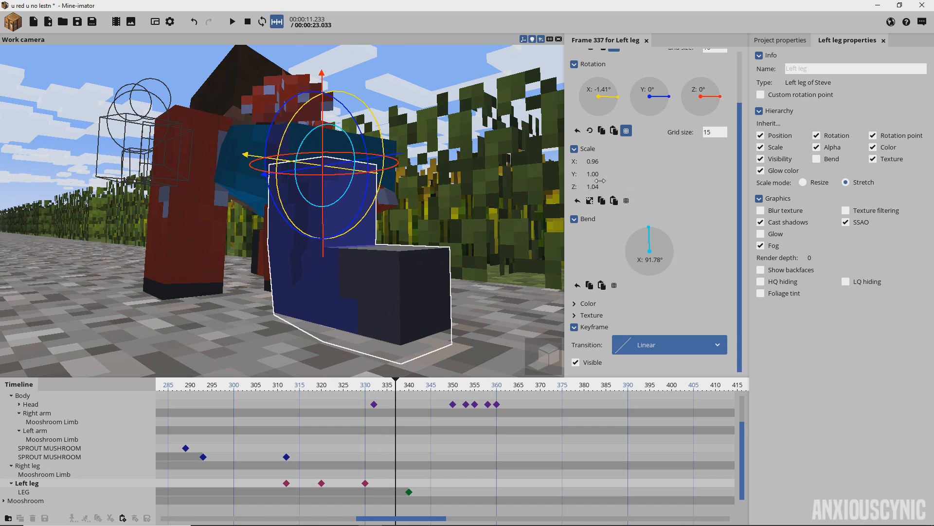
pyautogui.moveTo(598, 173); pyautogui.dragTo(608, 161)
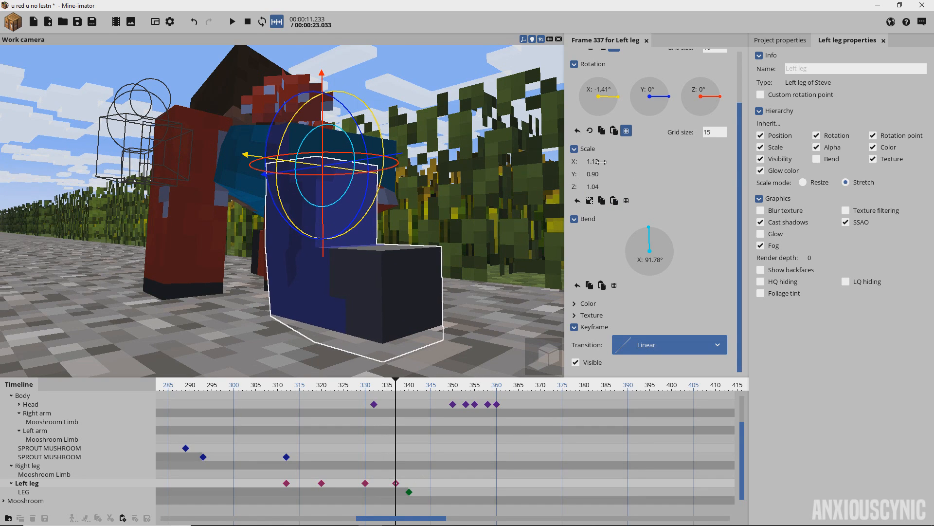
# Step: Scale the left leg to X 0.92, Y 0.75, Z 1.07 at frame 348 and turn off its visibility there
pyautogui.click(446, 489)
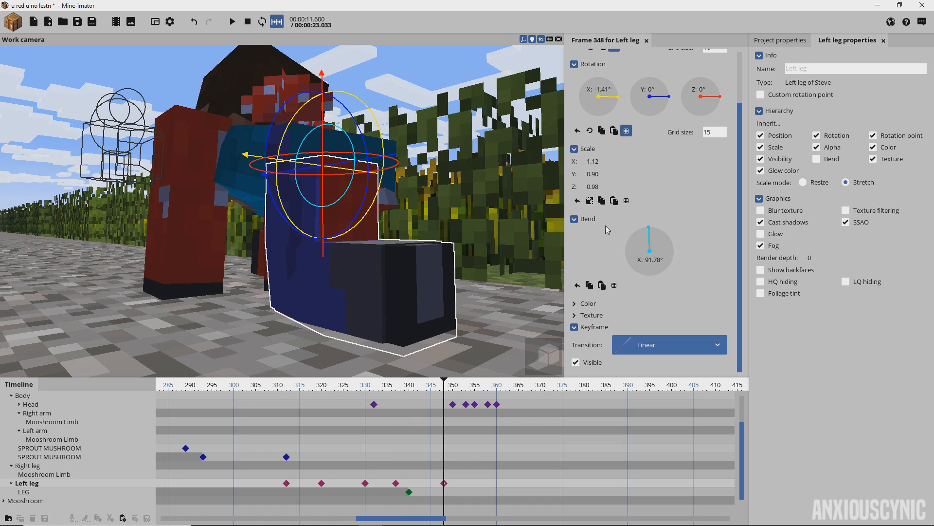
pyautogui.moveTo(593, 174)
pyautogui.mouseDown()
pyautogui.moveTo(593, 161)
pyautogui.moveTo(601, 186)
pyautogui.mouseUp()
pyautogui.moveTo(468, 248); pyautogui.dragTo(491, 317)
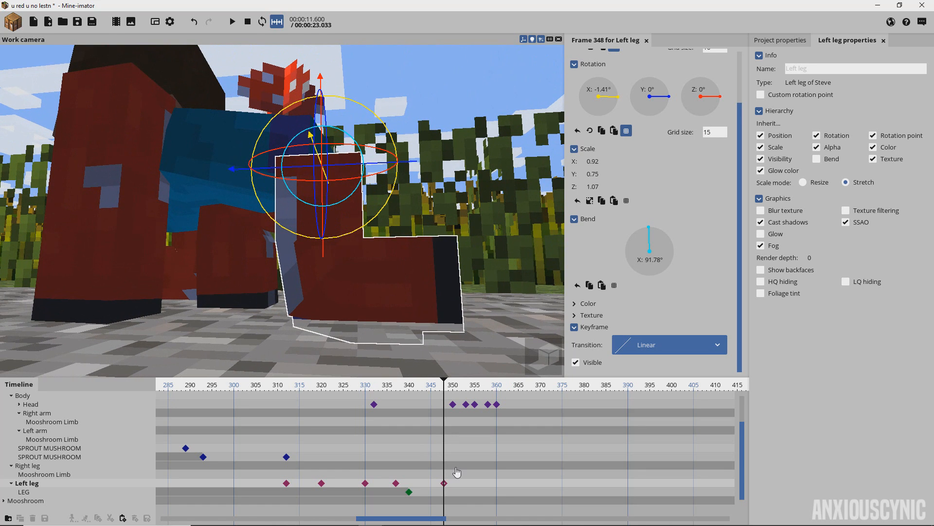
pyautogui.click(586, 364)
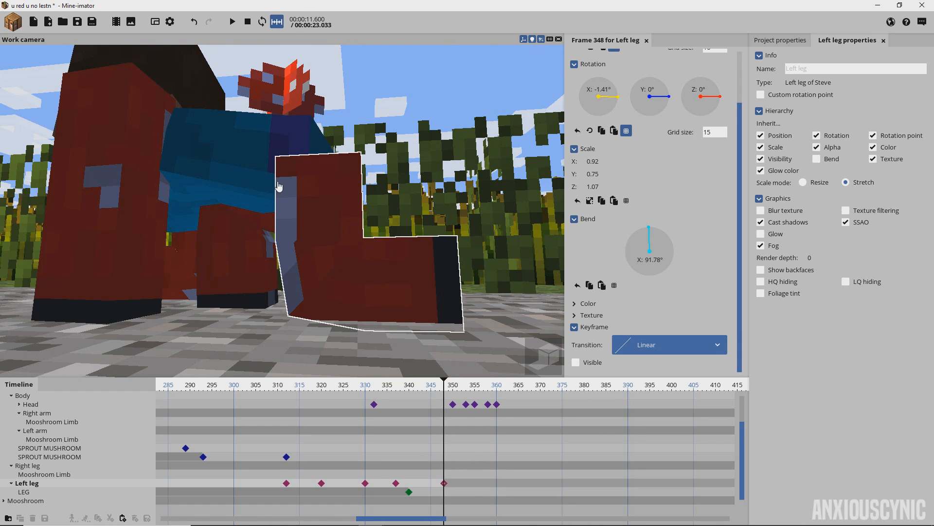
# Step: Play back the left leg's transformation from frame 304 to check the scaling
pyautogui.moveTo(287, 388); pyautogui.dragTo(251, 388)
pyautogui.press('space')
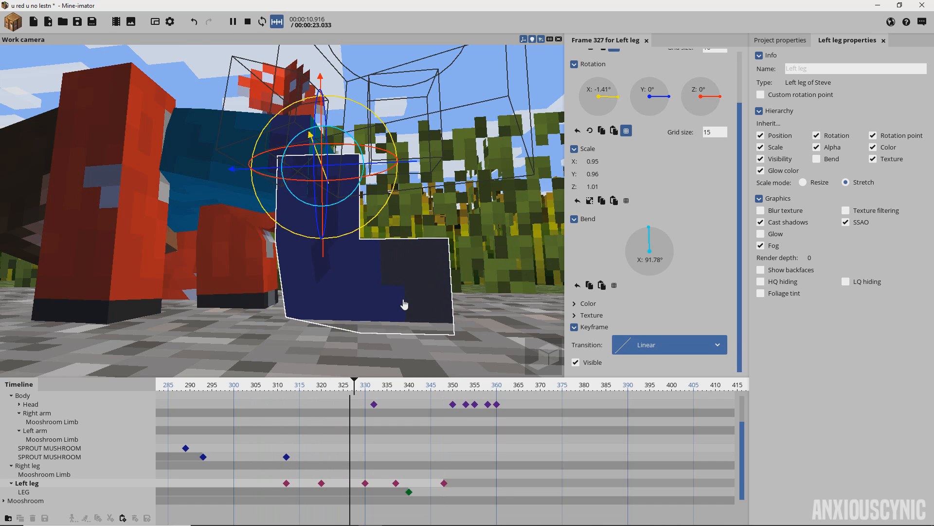
pyautogui.press('space')
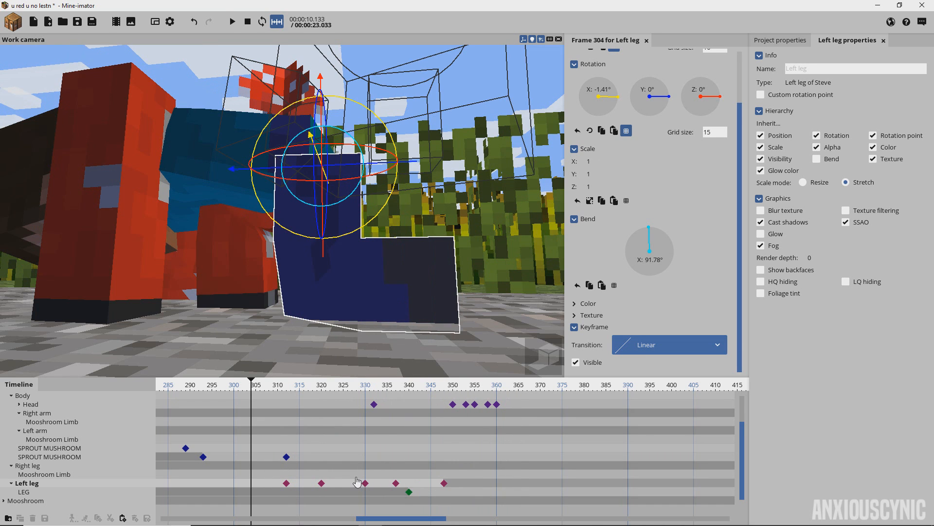
# Step: Apply the Ease in and out (bounce) transition to the left leg's keyframes from frame 312 to 337, and preview the motion
pyautogui.moveTo(267, 484); pyautogui.dragTo(413, 489)
pyautogui.rightClick(410, 488)
pyautogui.scroll(-3, 491, 469)
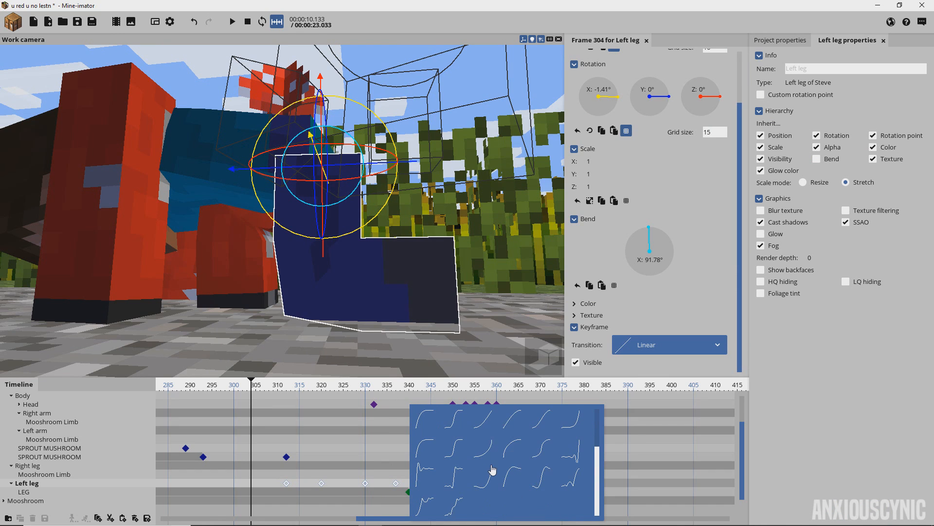
pyautogui.click(456, 511)
pyautogui.press('space')
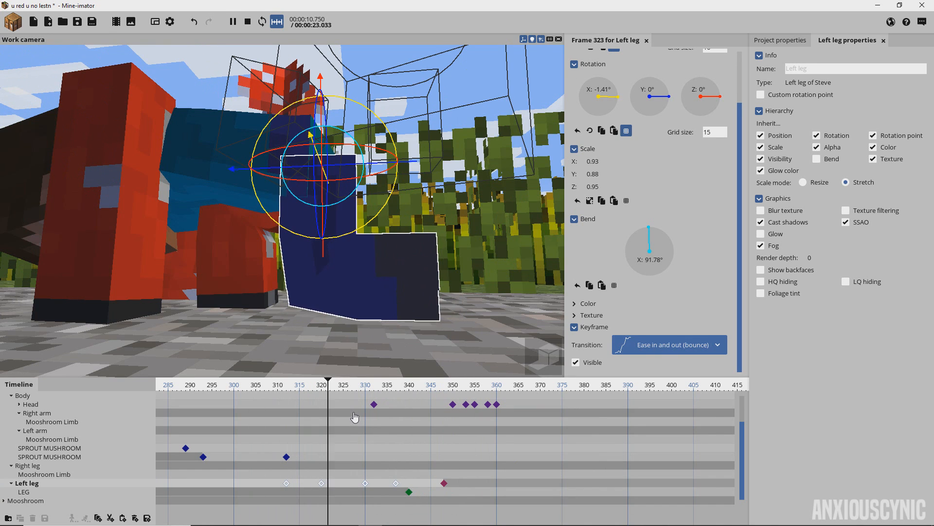
pyautogui.press('space')
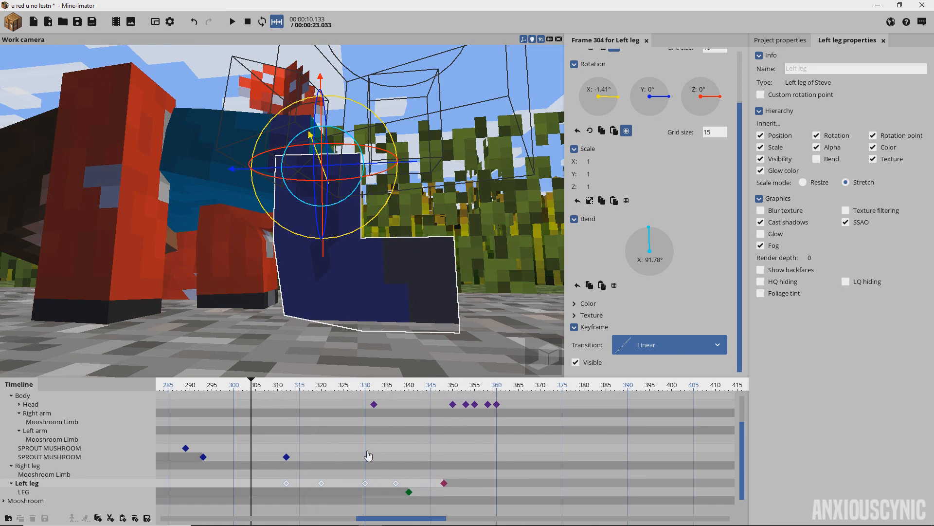
# Step: Shift the left leg's frame 330 keyframe to frame 328, preview the timing, and save the project
pyautogui.click(351, 485)
pyautogui.moveTo(366, 487); pyautogui.dragTo(357, 487)
pyautogui.click(294, 392)
pyautogui.press('space')
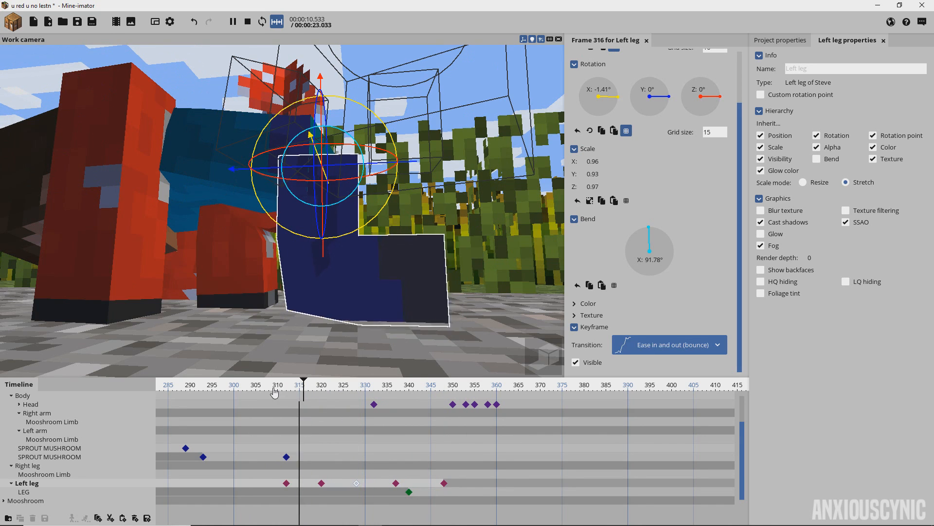
pyautogui.press('space')
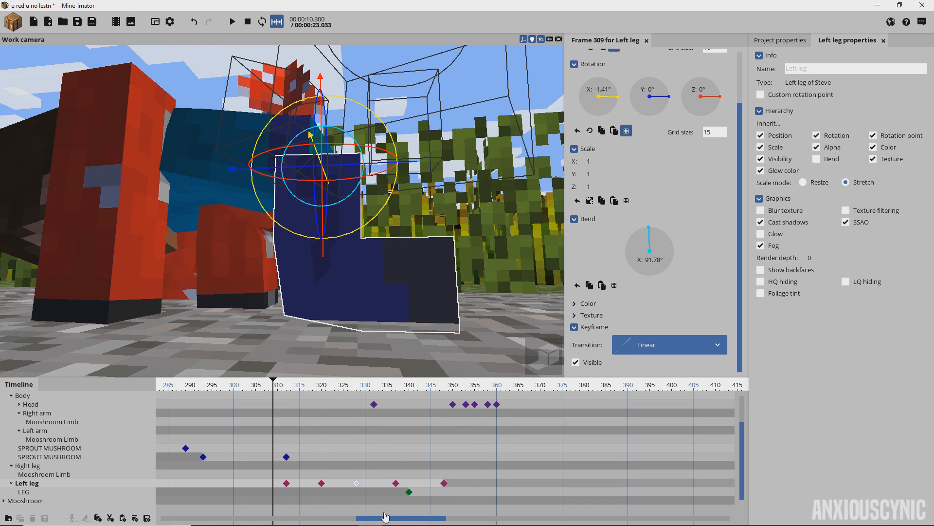
pyautogui.hotkey('ctrl', 's')
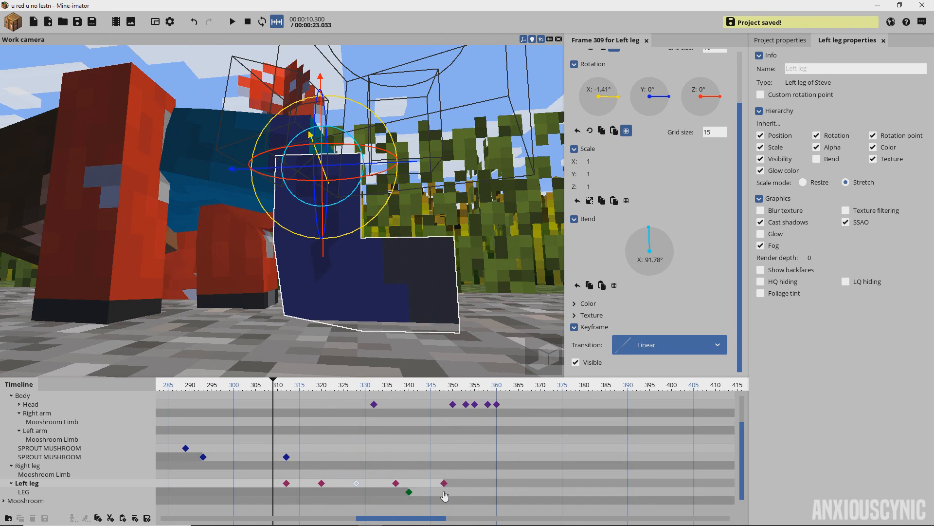
# Step: Move the LEG keyframe to frame 343 and add another LEG keyframe at frame 356
pyautogui.click(409, 493)
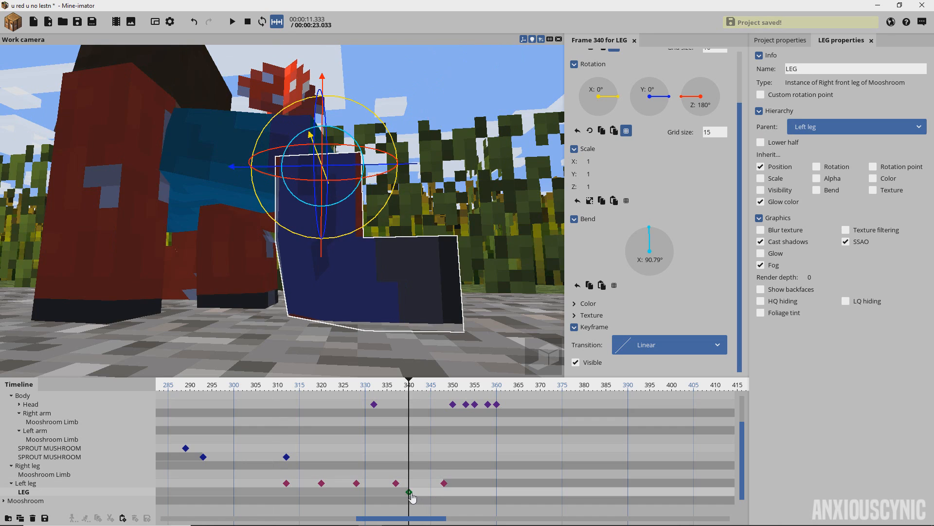
pyautogui.moveTo(411, 495); pyautogui.dragTo(426, 493)
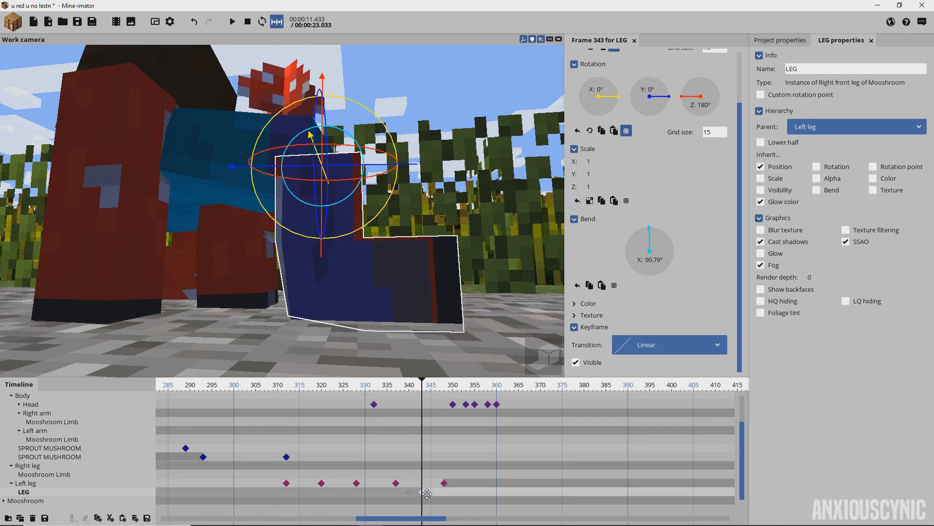
pyautogui.click(479, 494)
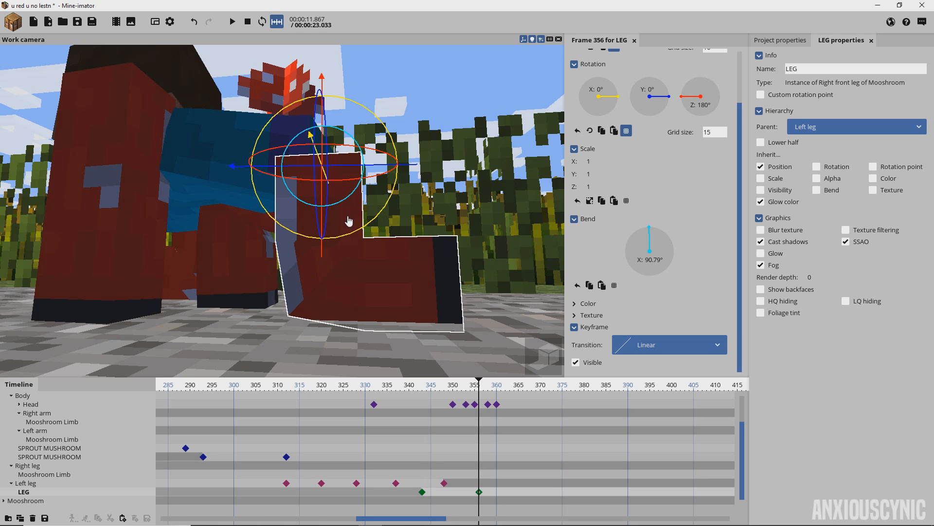
# Step: Scale the LEG part to X 0.77, Y 0.74, Z 1.11 at frame 343 and preview the size change
pyautogui.click(422, 492)
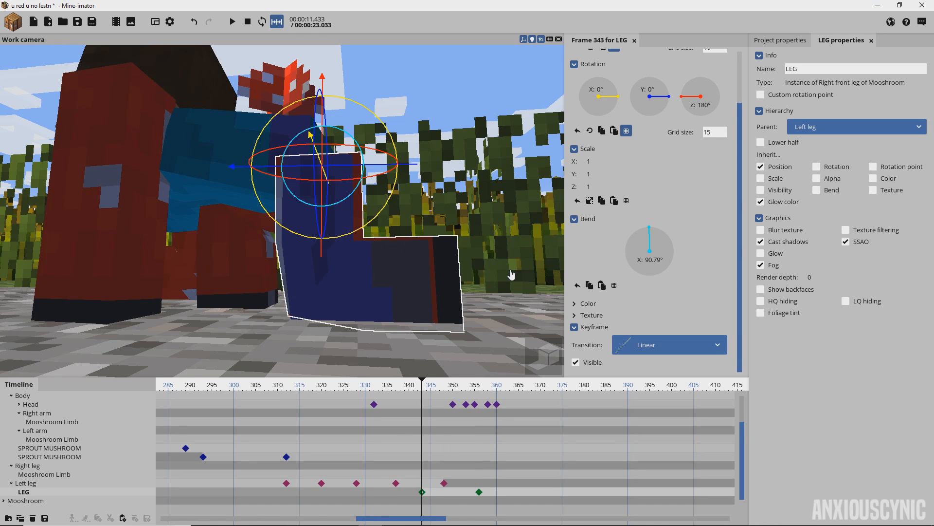
pyautogui.moveTo(589, 175)
pyautogui.mouseDown()
pyautogui.moveTo(581, 175)
pyautogui.moveTo(589, 162)
pyautogui.moveTo(600, 189)
pyautogui.mouseUp()
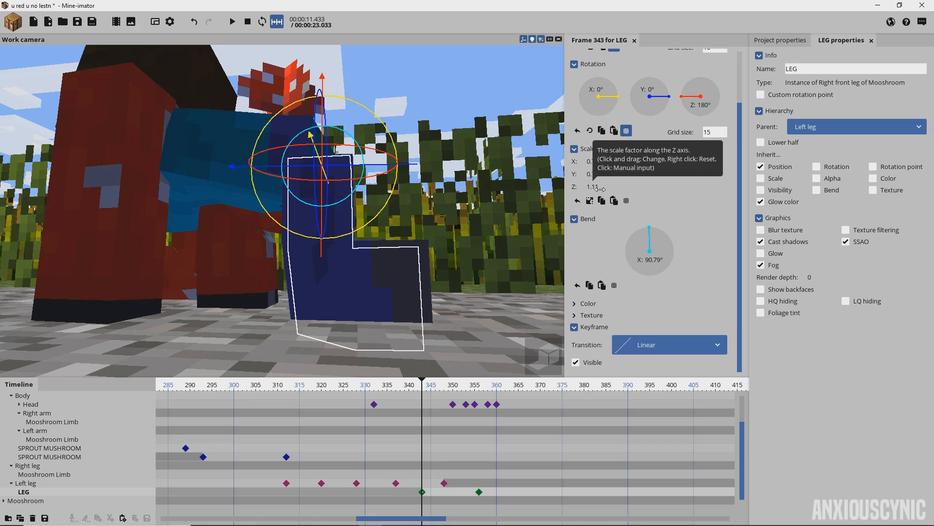
pyautogui.moveTo(447, 222); pyautogui.dragTo(482, 238)
pyautogui.press('space')
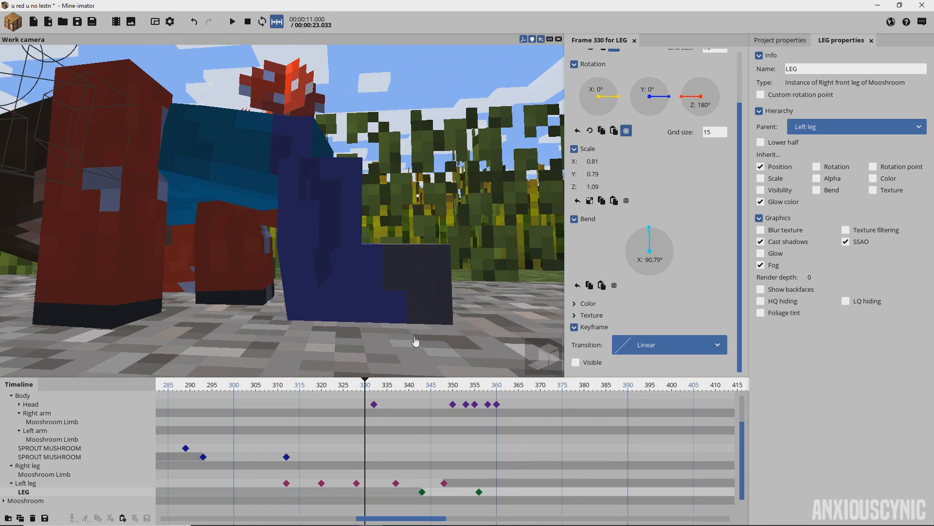
pyautogui.press('space')
pyautogui.moveTo(427, 388); pyautogui.dragTo(477, 405)
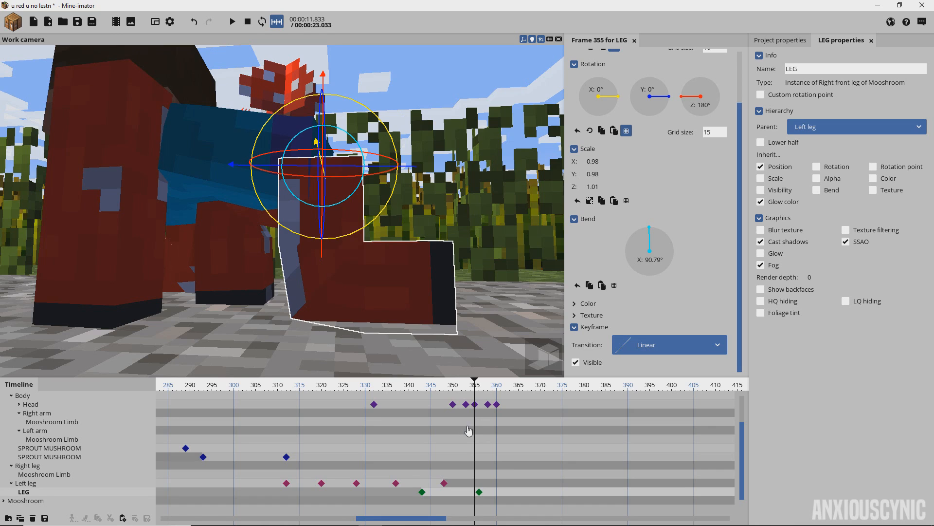
# Step: Apply the Ease out (elastic) transition to the LEG's frame 343 keyframe and play it back from frame 330
pyautogui.click(423, 492)
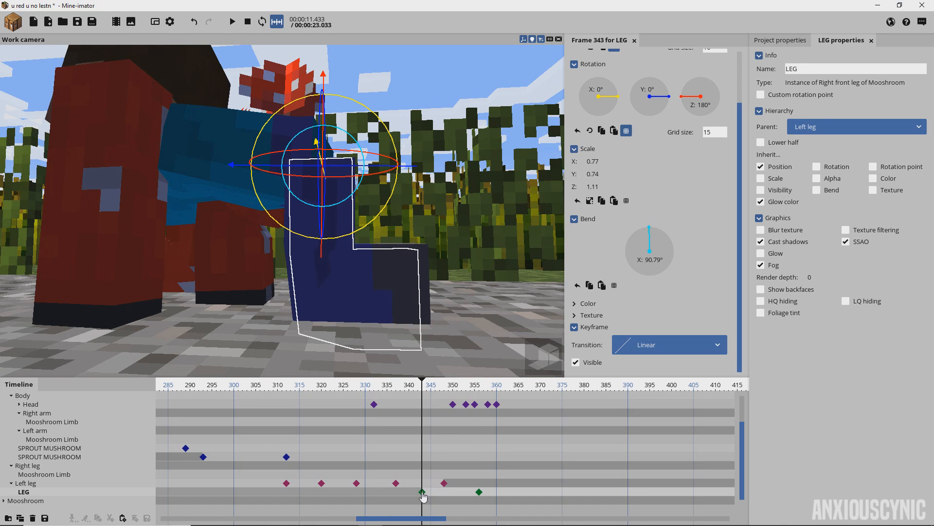
pyautogui.rightClick(423, 492)
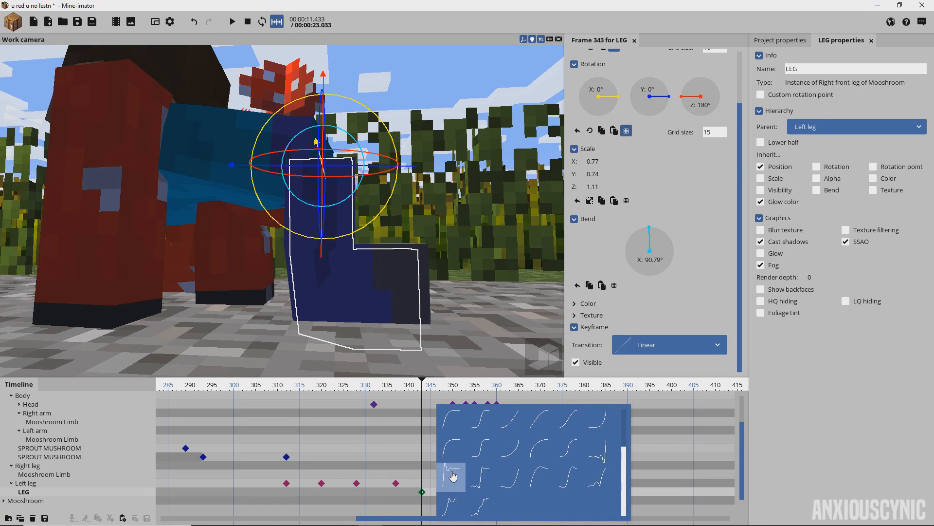
pyautogui.click(453, 476)
pyautogui.rightClick(422, 491)
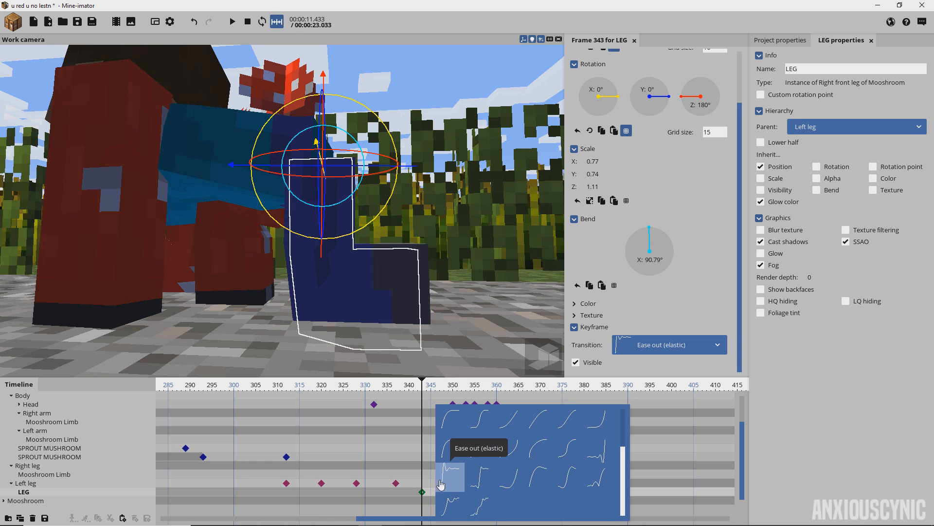
pyautogui.click(365, 390)
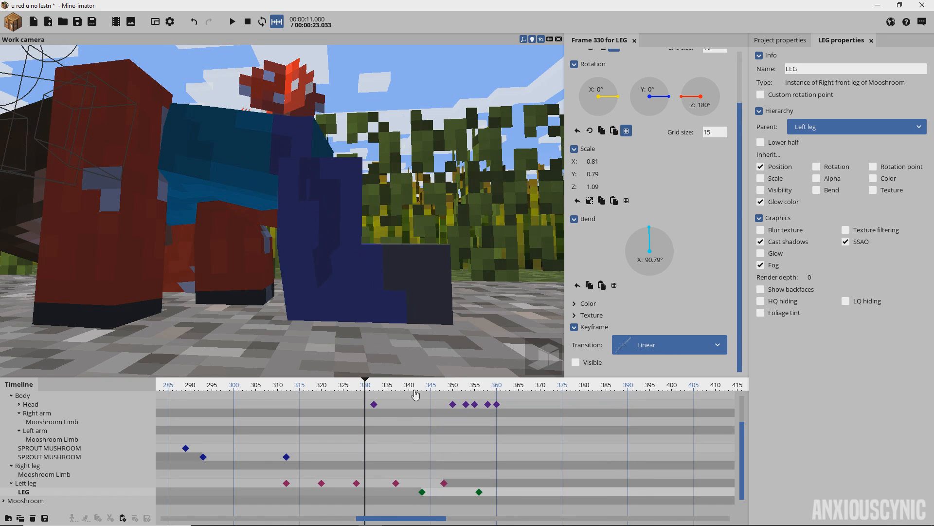
pyautogui.press('space')
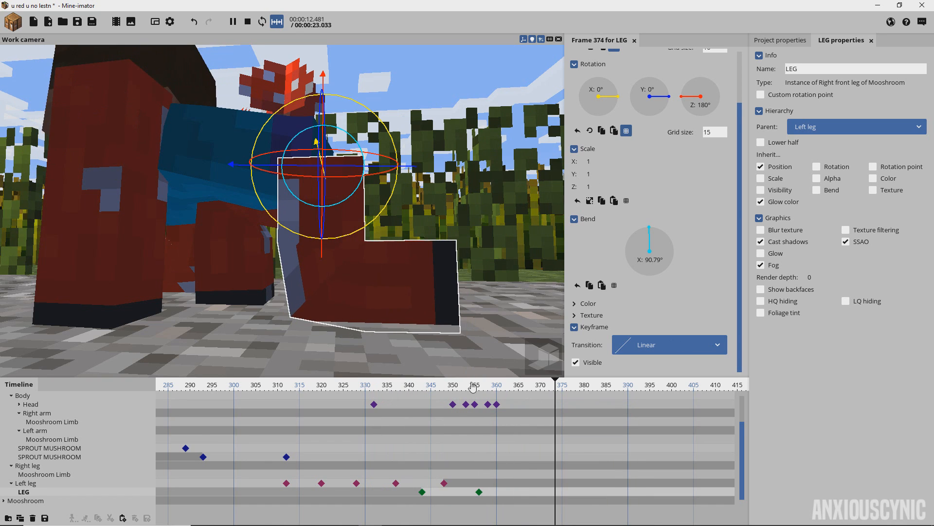
pyautogui.press('space')
# Step: Shift both LEG scale keyframes to frames 345 and 358, preview the timing from frame 333, and save the project
pyautogui.moveTo(499, 492); pyautogui.dragTo(430, 495)
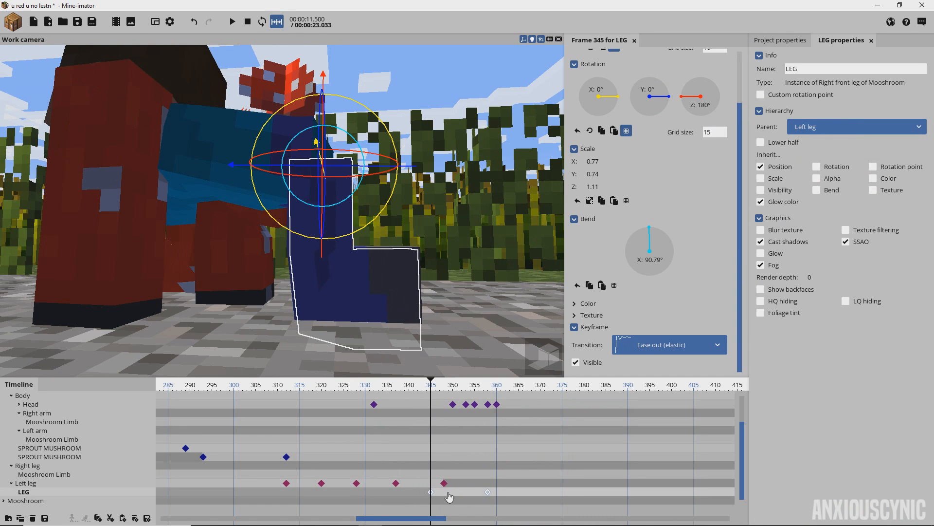
pyautogui.click(449, 495)
pyautogui.click(378, 387)
pyautogui.press('space')
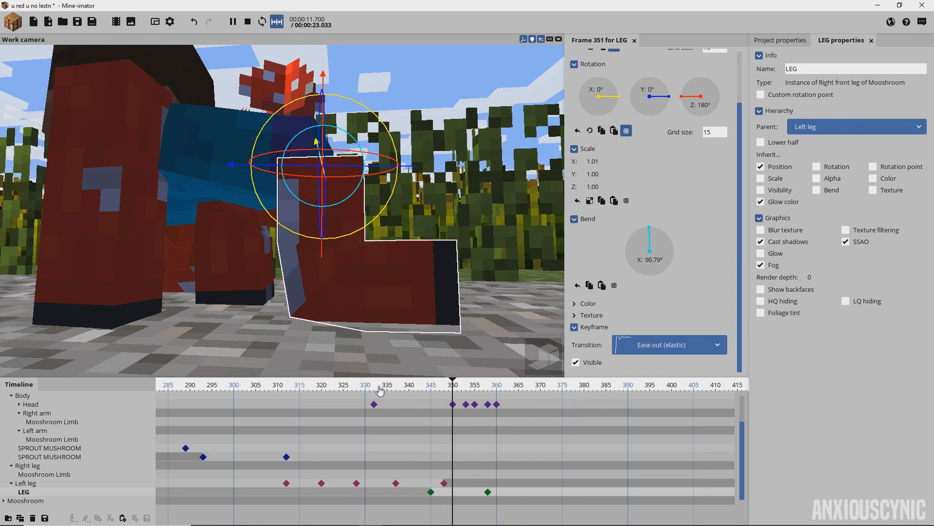
pyautogui.click(380, 388)
pyautogui.press('space')
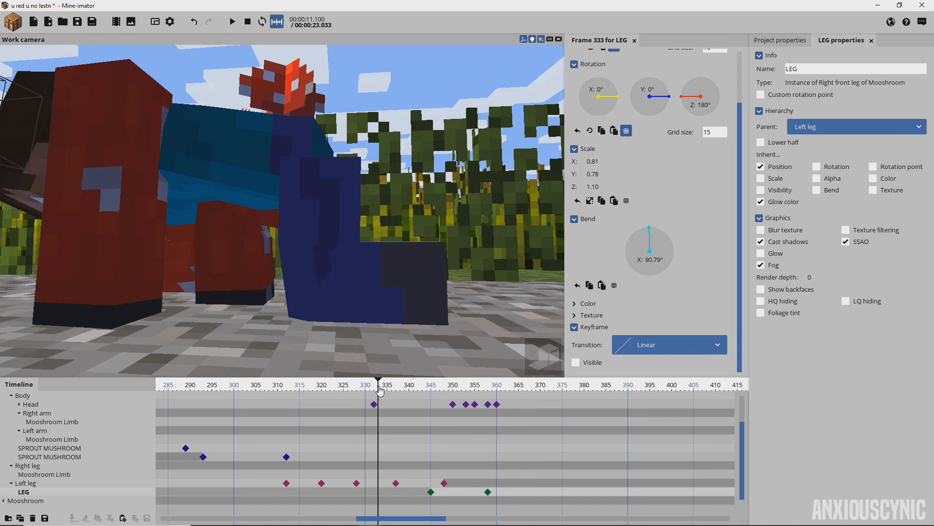
pyautogui.hotkey('ctrl', 's')
# Step: Play back the whole left leg transformation from a higher, angled view to check the motion
pyautogui.press('Left')
pyautogui.press('Left')
pyautogui.press('Left')
pyautogui.press('Left')
pyautogui.press('Left')
pyautogui.press('Left')
pyautogui.press('Left')
pyautogui.press('Left')
pyautogui.press('Left')
pyautogui.press('Left')
pyautogui.press('Left')
pyautogui.press('Left')
pyautogui.press('Left')
pyautogui.press('Left')
pyautogui.press('Left')
pyautogui.press('Left')
pyautogui.press('Left')
pyautogui.press('Left')
pyautogui.press('Left')
pyautogui.press('Left')
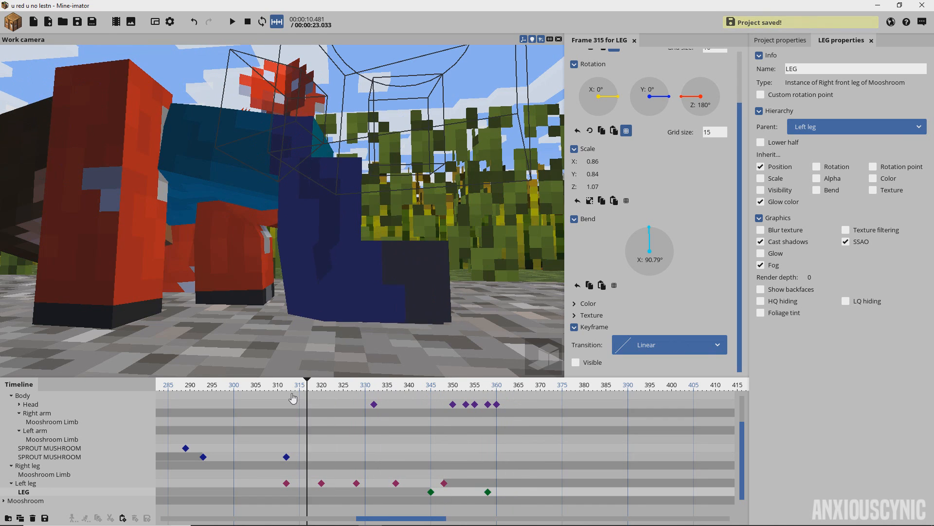
pyautogui.moveTo(446, 271); pyautogui.dragTo(439, 260, button='right')
pyautogui.press('space')
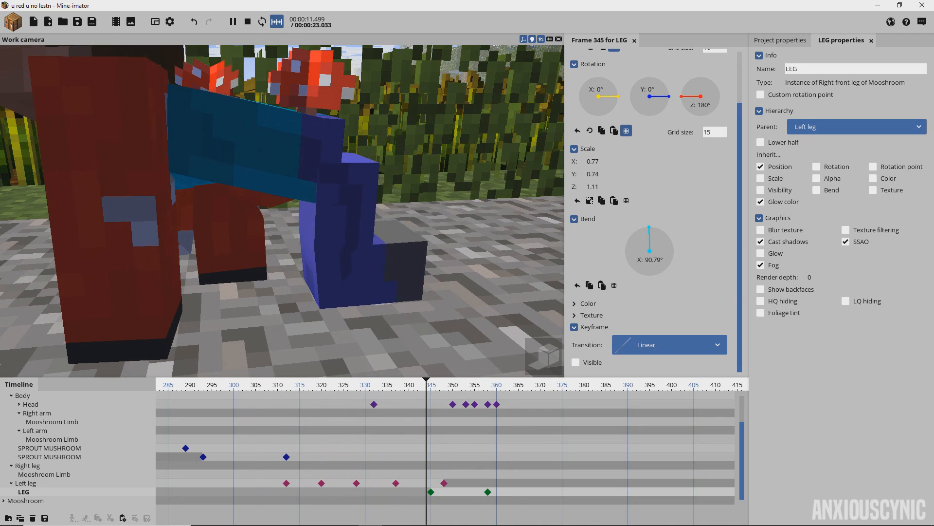
pyautogui.press('space')
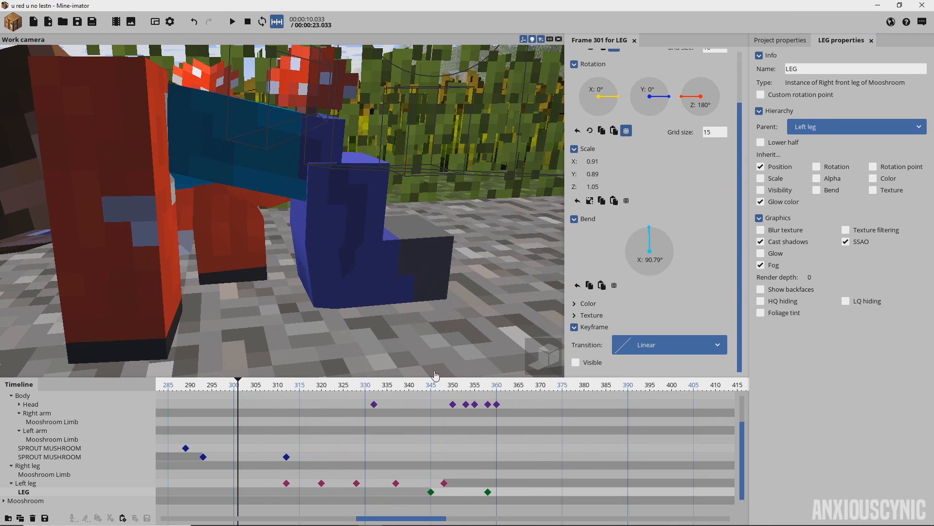
# Step: Add a Left leg keyframe at frame 351 and reset its scale to 1 on all axes
pyautogui.moveTo(431, 388); pyautogui.dragTo(479, 389)
pyautogui.moveTo(460, 265); pyautogui.dragTo(399, 265, button='right')
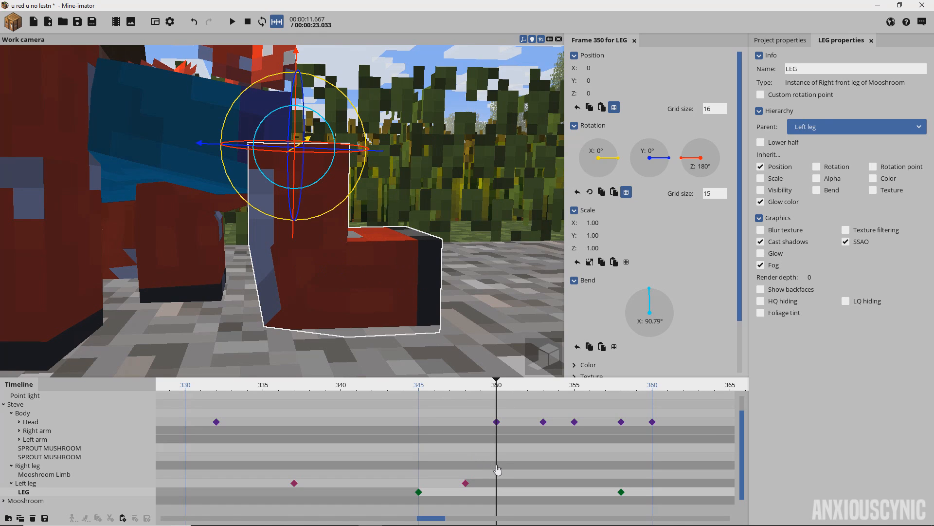
pyautogui.click(465, 483)
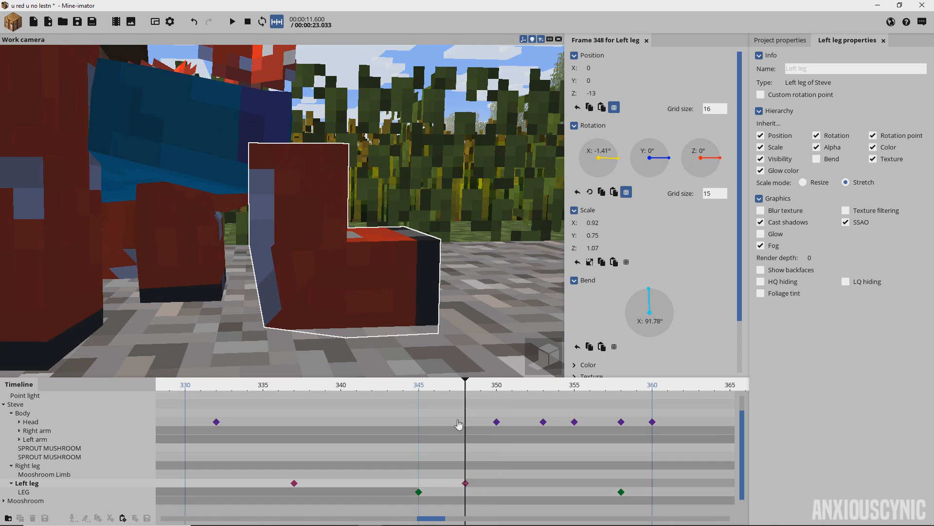
pyautogui.click(292, 484)
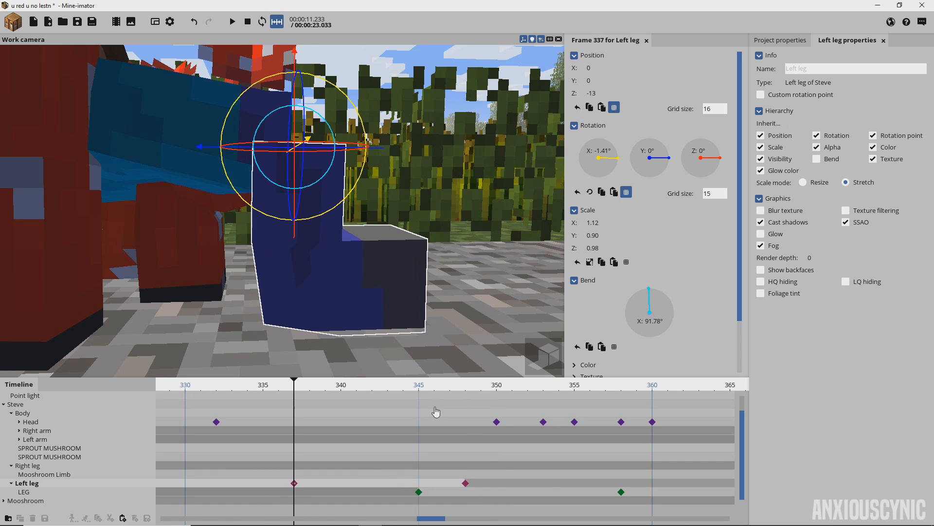
pyautogui.click(513, 484)
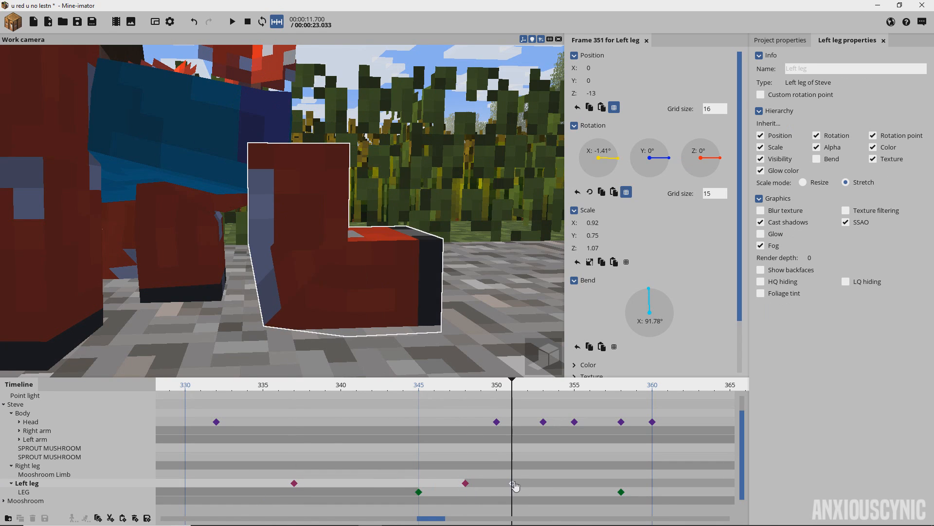
pyautogui.rightClick(598, 238)
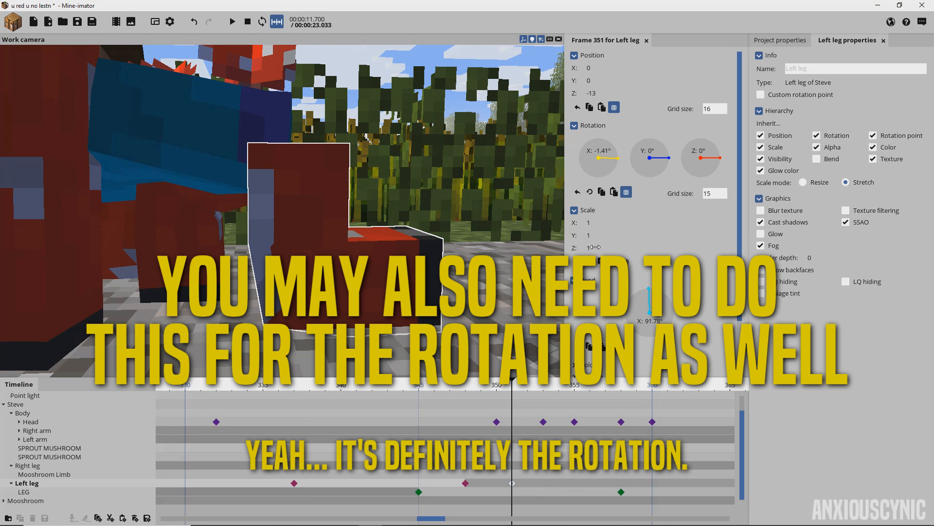
# Step: Check the LEG part at frame 358 from several angles and remove the Left leg's frame 351 keyframe
pyautogui.moveTo(404, 215); pyautogui.dragTo(394, 213, button='right')
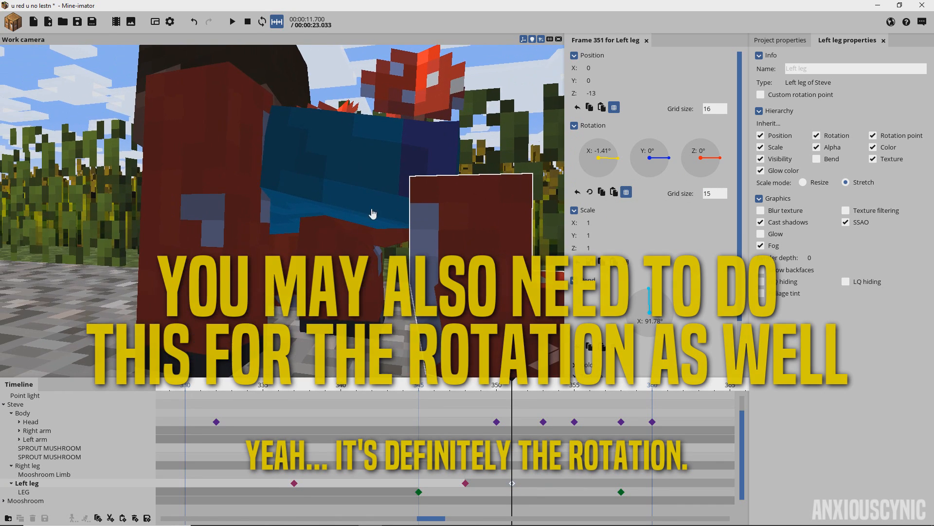
pyautogui.moveTo(453, 284); pyautogui.dragTo(466, 285, button='right')
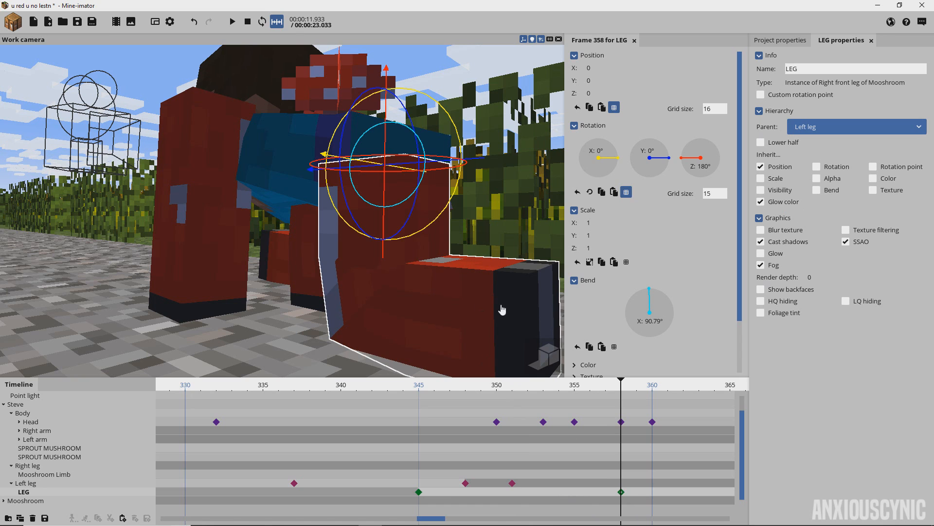
pyautogui.moveTo(448, 290); pyautogui.dragTo(447, 289, button='right')
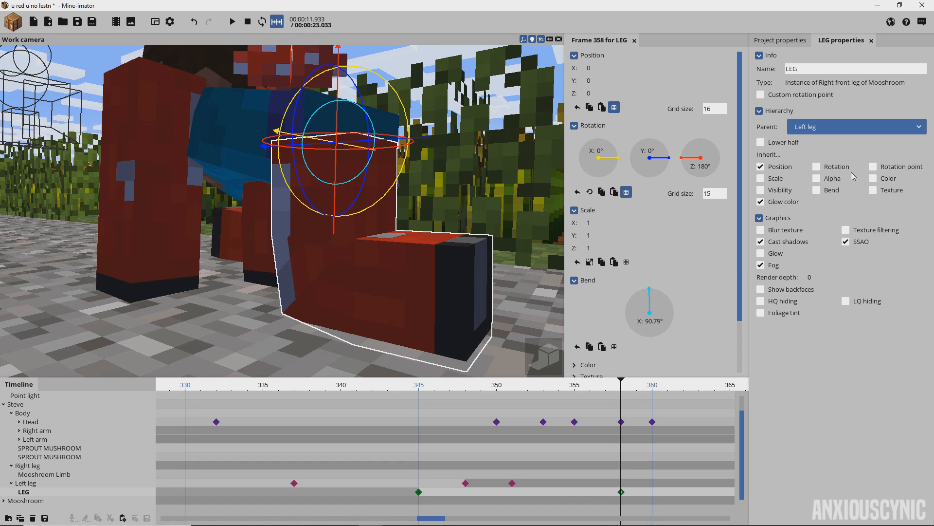
pyautogui.click(514, 484)
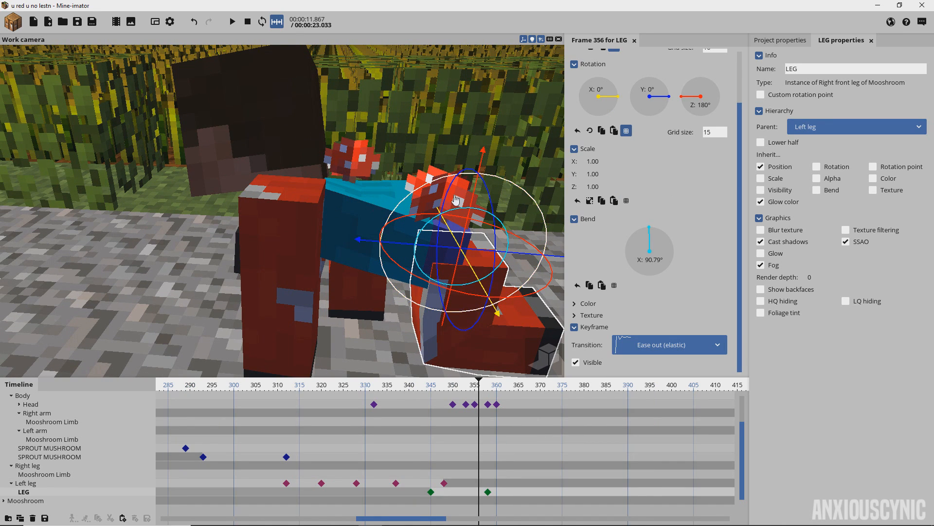
# Step: Go back to frame 320, show a wider range of the timeline, and collapse Steve's right arm and left arm tracks
pyautogui.moveTo(432, 131); pyautogui.dragTo(365, 173)
pyautogui.moveTo(479, 385); pyautogui.dragTo(406, 385)
pyautogui.moveTo(339, 387); pyautogui.dragTo(322, 388)
pyautogui.scroll(-5, 321, 394)
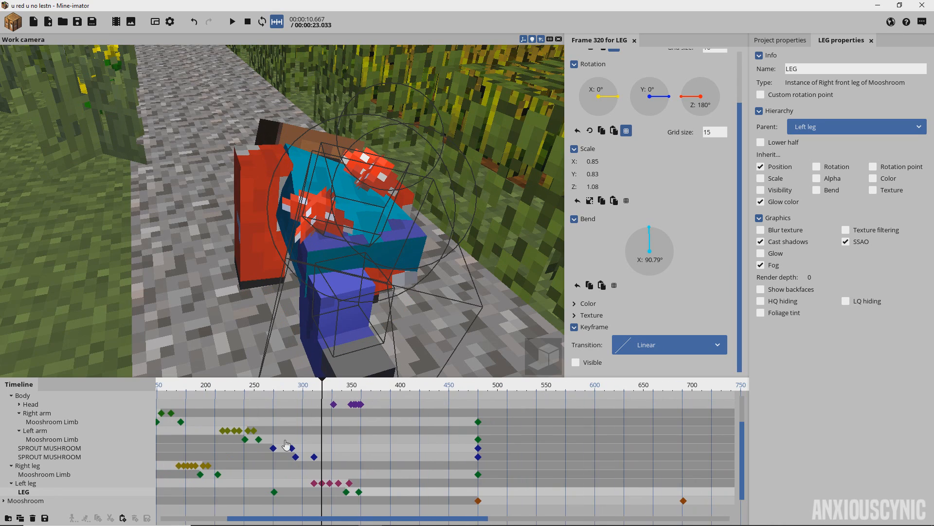
pyautogui.click(22, 396)
pyautogui.click(19, 412)
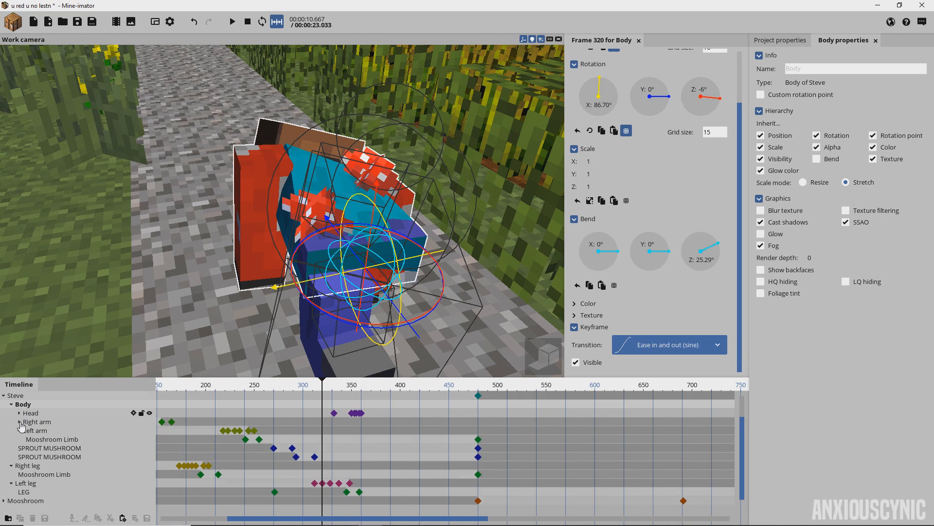
pyautogui.click(19, 431)
# Step: Examine the upper SPROUT MUSHROOM track's frame 270 keyframe, its scale and transition, close up on Steve's back
pyautogui.click(35, 456)
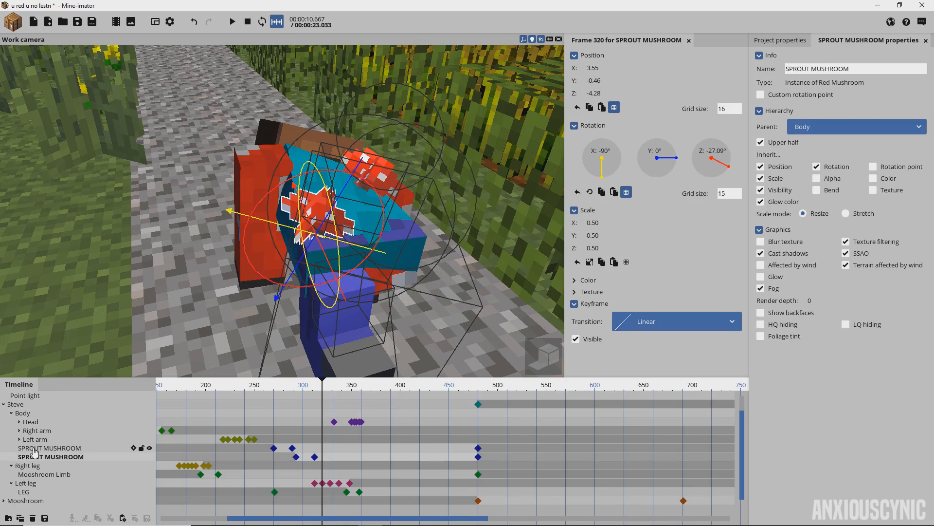
pyautogui.click(48, 448)
pyautogui.moveTo(479, 145); pyautogui.dragTo(433, 188)
pyautogui.scroll(3, 458, 176)
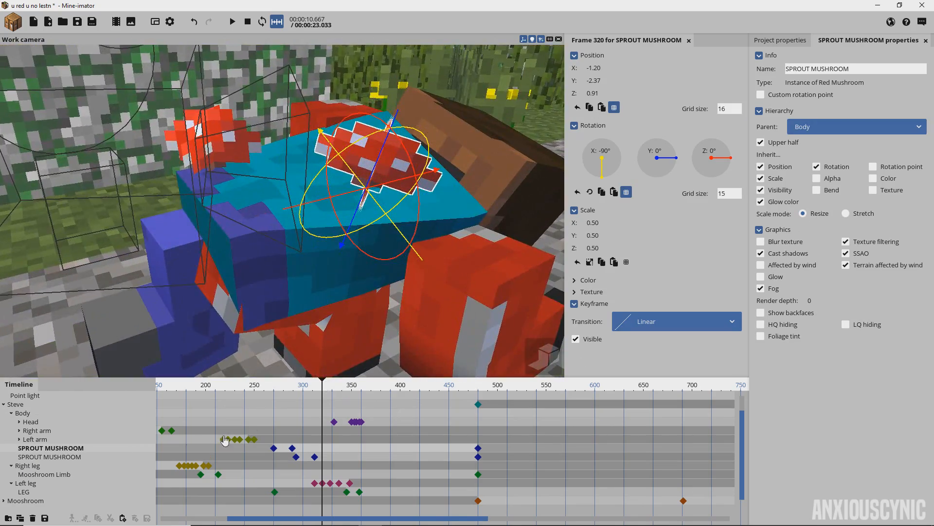
pyautogui.keyDown('ctrl'); pyautogui.scroll(3, 278, 453); pyautogui.keyUp('ctrl')
pyautogui.click(264, 448)
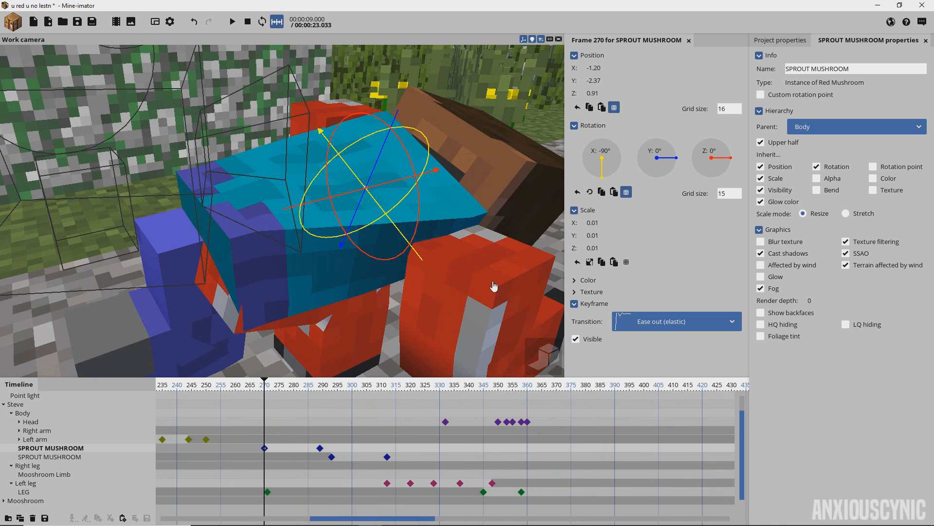
pyautogui.scroll(5, 444, 258)
pyautogui.scroll(4, 446, 254)
pyautogui.moveTo(445, 254); pyautogui.dragTo(461, 234)
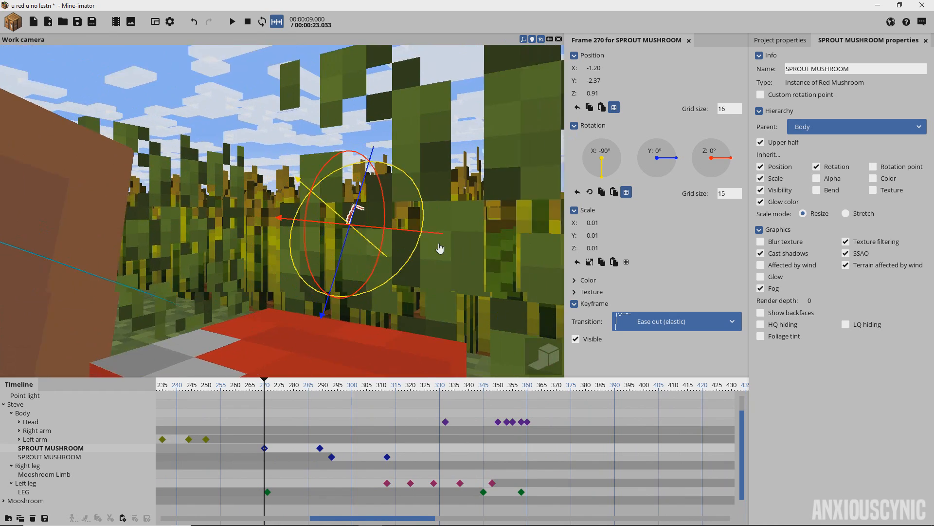
pyautogui.scroll(-2, 461, 234)
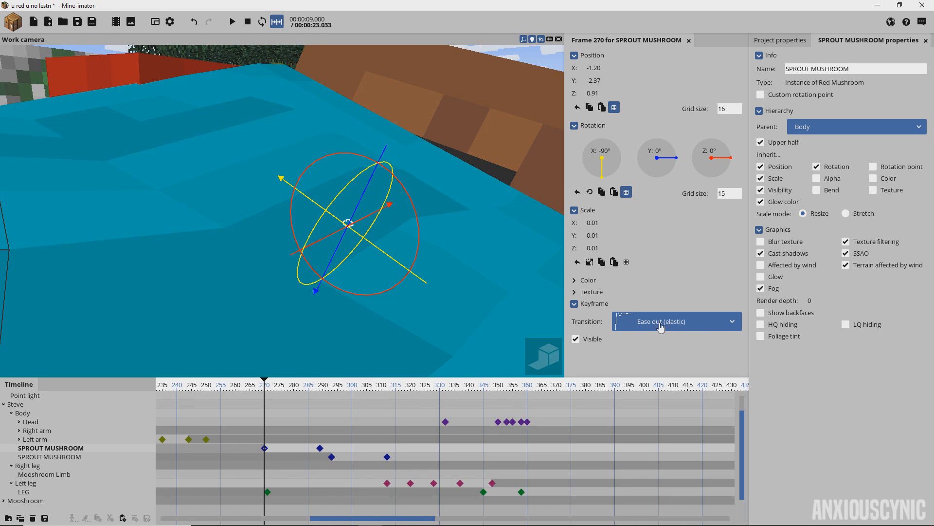
# Step: Examine the same mushroom's scale and shape at its frame 289 keyframe
pyautogui.click(320, 448)
pyautogui.moveTo(454, 258); pyautogui.dragTo(467, 214)
pyautogui.scroll(-8, 454, 258)
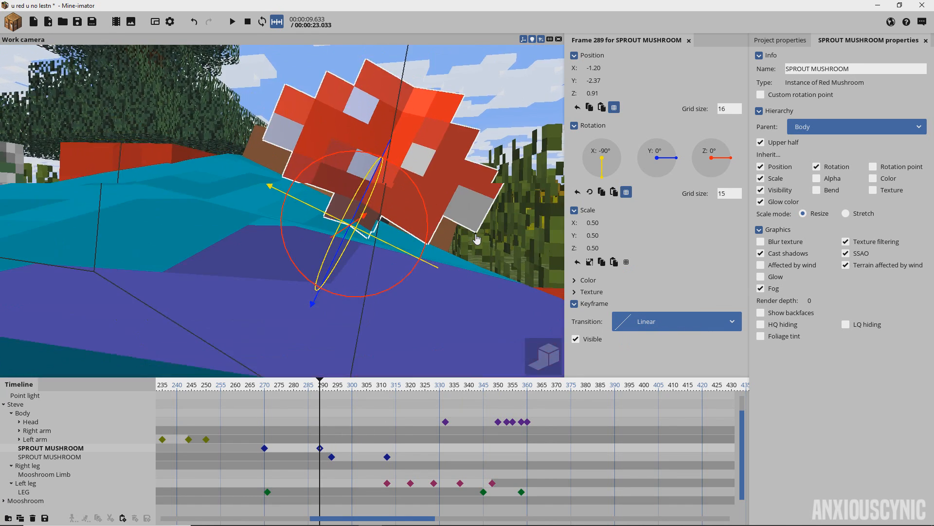
# Step: Play the mushroom sprouting from about frame 261 with Steve's whole back in view
pyautogui.moveTo(454, 258); pyautogui.dragTo(389, 263)
pyautogui.moveTo(471, 215); pyautogui.dragTo(560, 263)
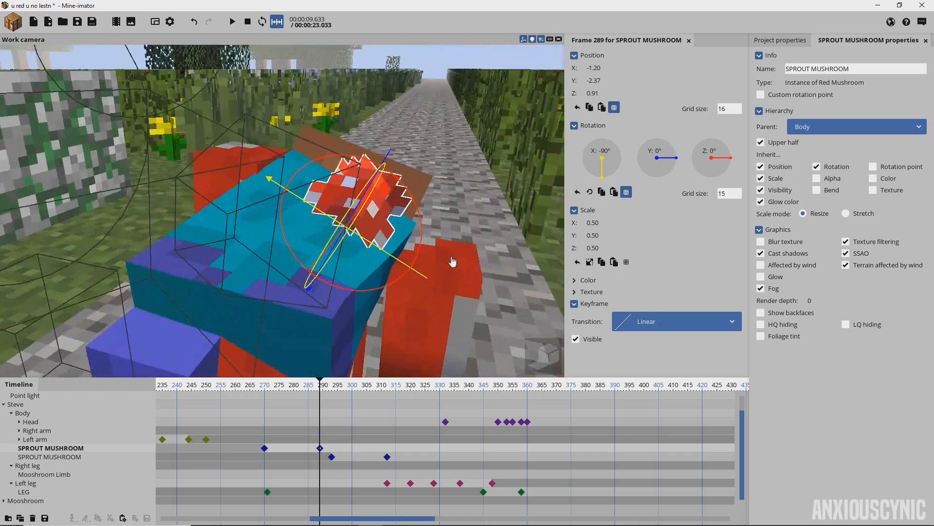
pyautogui.click(239, 389)
pyautogui.press('space')
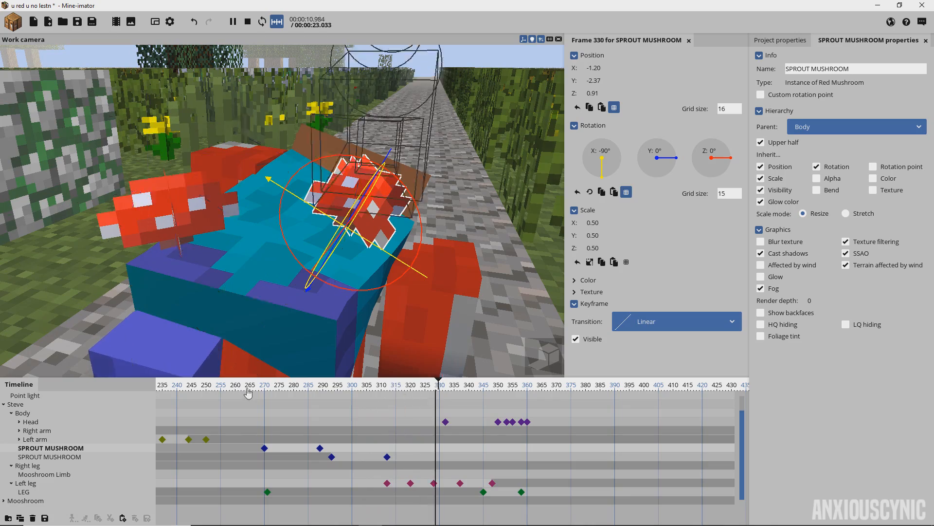
# Step: Review the last Head and LEG keyframes around frame 358 from several angles and play that part of the animation
pyautogui.click(236, 389)
pyautogui.moveTo(467, 272); pyautogui.dragTo(525, 292)
pyautogui.moveTo(519, 388); pyautogui.dragTo(545, 384)
pyautogui.moveTo(495, 305); pyautogui.dragTo(531, 278, button='right')
pyautogui.moveTo(491, 185); pyautogui.dragTo(473, 203)
pyautogui.scroll(-4, 447, 217)
pyautogui.moveTo(430, 227); pyautogui.dragTo(440, 260)
pyautogui.moveTo(516, 390)
pyautogui.mouseDown()
pyautogui.moveTo(549, 390)
pyautogui.moveTo(521, 394)
pyautogui.mouseUp()
pyautogui.press('space')
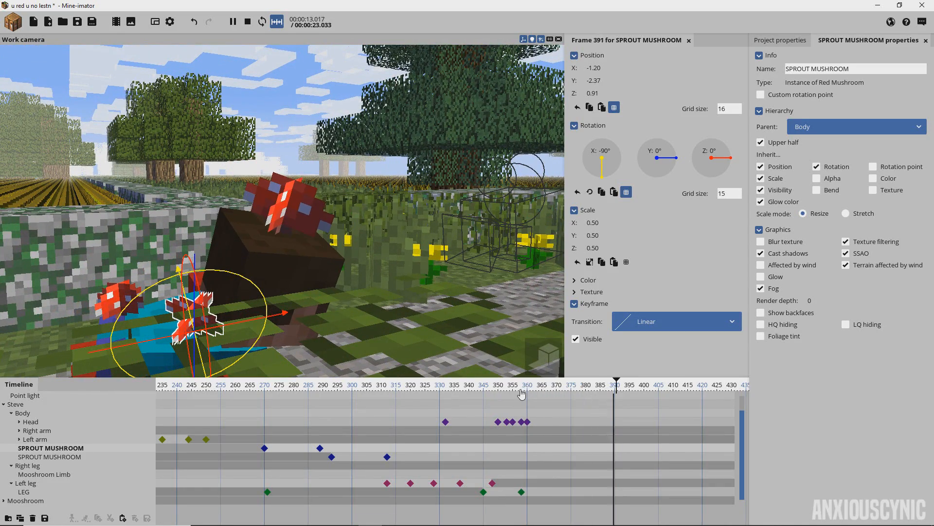
pyautogui.press('space')
# Step: Return to frame 261 and play the whole transformation from there, watching Steve from the front and side
pyautogui.moveTo(458, 266); pyautogui.dragTo(439, 254)
pyautogui.moveTo(390, 388); pyautogui.dragTo(238, 388)
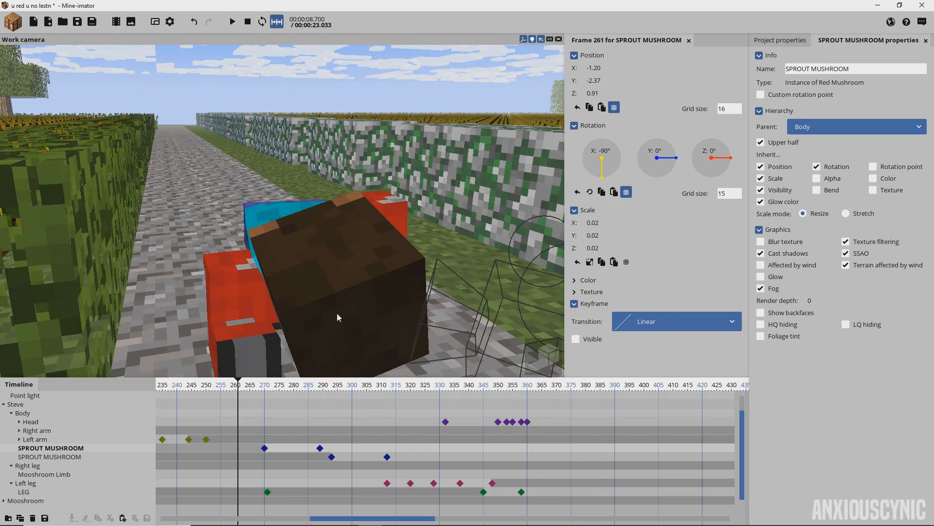
pyautogui.moveTo(405, 220); pyautogui.dragTo(376, 272)
pyautogui.press('space')
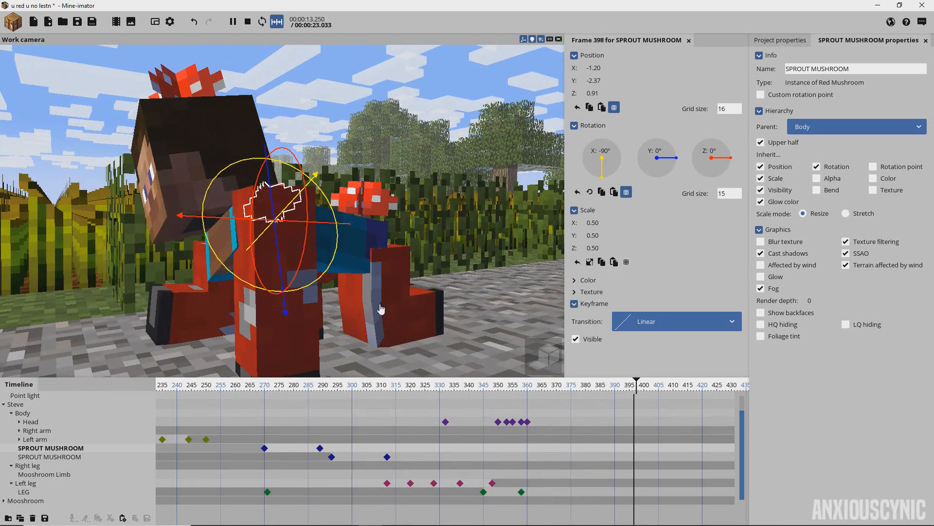
pyautogui.press('space')
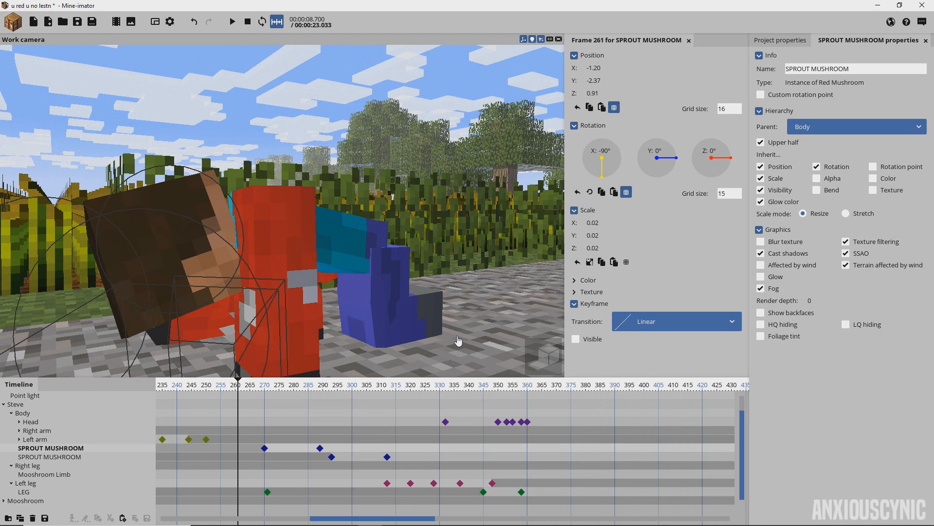
# Step: Move the playhead to frame 309 and examine both mushrooms on Steve's back from above and from the side
pyautogui.moveTo(461, 271); pyautogui.dragTo(459, 274, button='right')
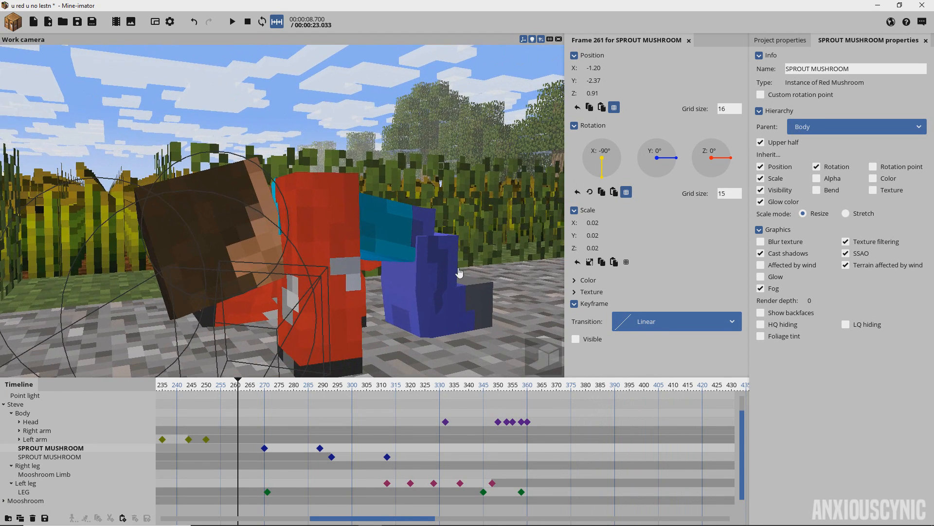
pyautogui.moveTo(475, 387); pyautogui.dragTo(378, 394)
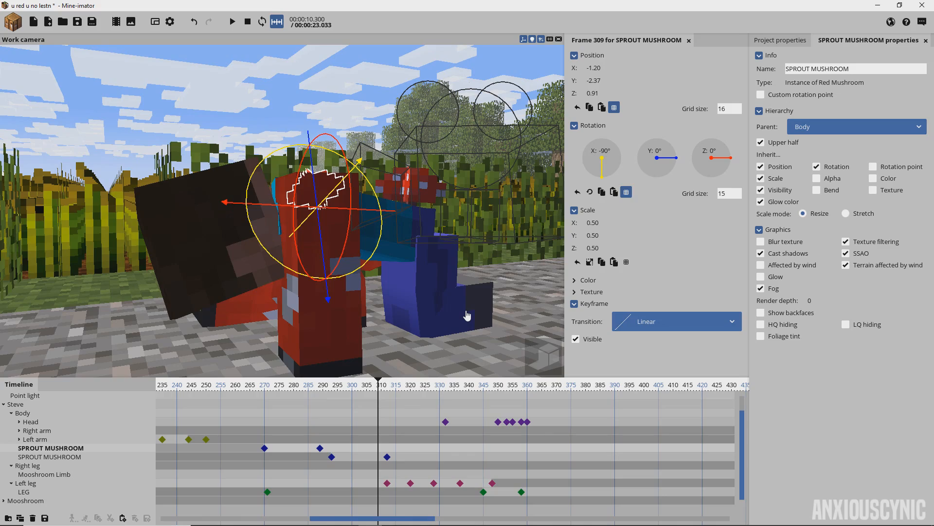
pyautogui.moveTo(474, 196); pyautogui.dragTo(472, 248)
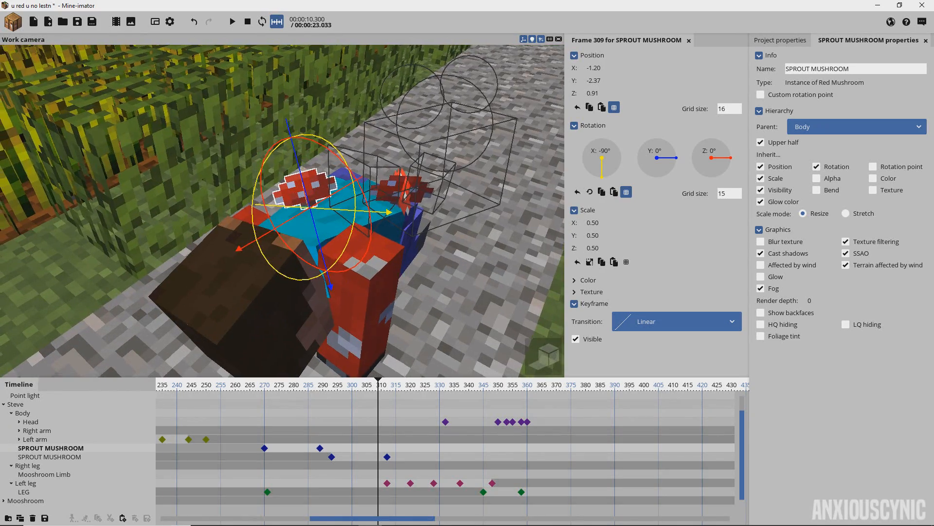
pyautogui.moveTo(428, 262); pyautogui.dragTo(401, 275, button='middle')
pyautogui.moveTo(447, 222); pyautogui.dragTo(463, 210)
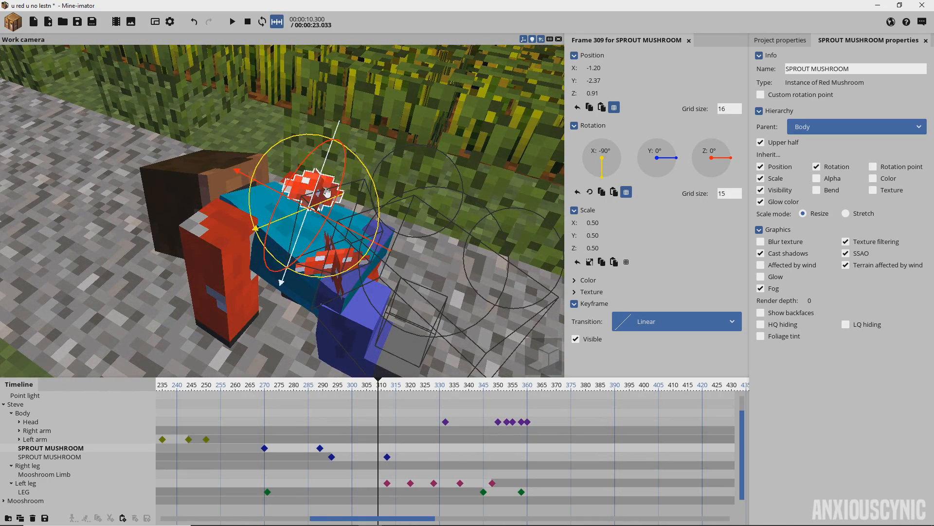
pyautogui.moveTo(409, 210); pyautogui.dragTo(438, 204)
# Step: Advance to frame 351 and inspect Steve's transformed legs, raised head and back mushrooms from all around
pyautogui.moveTo(397, 386); pyautogui.dragTo(501, 389)
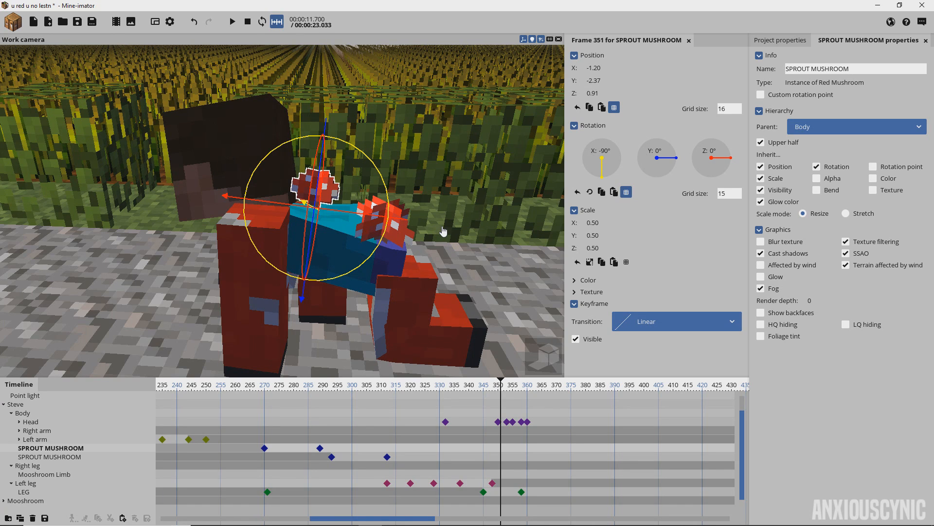
pyautogui.moveTo(444, 192); pyautogui.dragTo(431, 203, button='right')
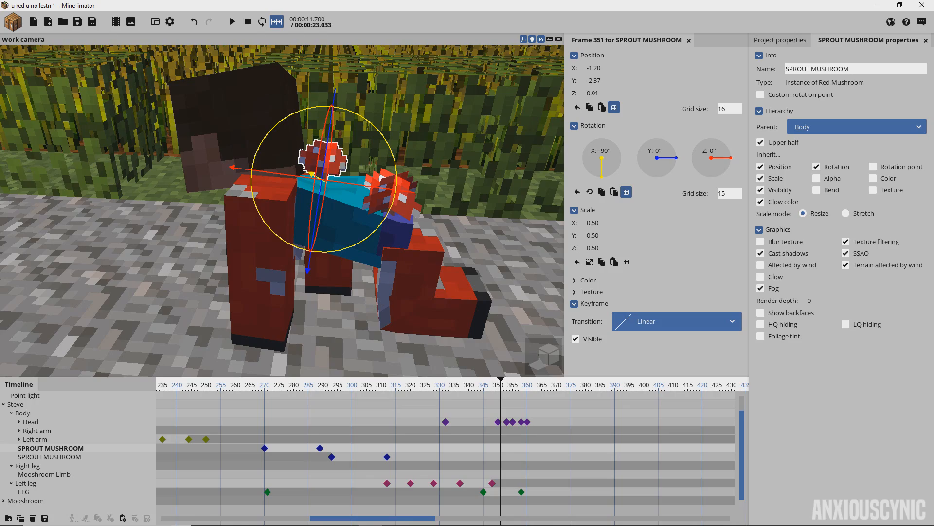
pyautogui.moveTo(384, 299); pyautogui.dragTo(419, 267)
pyautogui.moveTo(451, 167); pyautogui.dragTo(557, 176)
pyautogui.moveTo(516, 287); pyautogui.dragTo(404, 273)
pyautogui.moveTo(449, 145); pyautogui.dragTo(472, 217)
pyautogui.scroll(-3, 486, 191)
pyautogui.scroll(3, 482, 229)
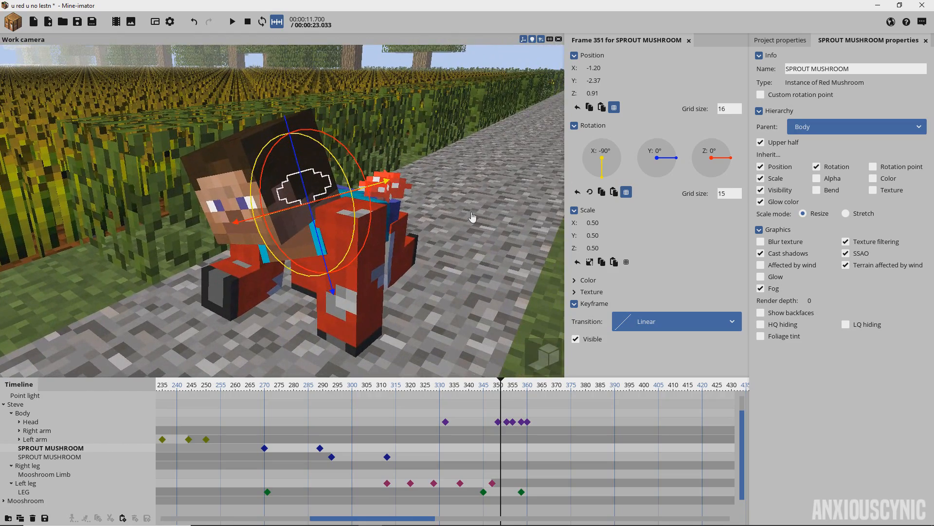